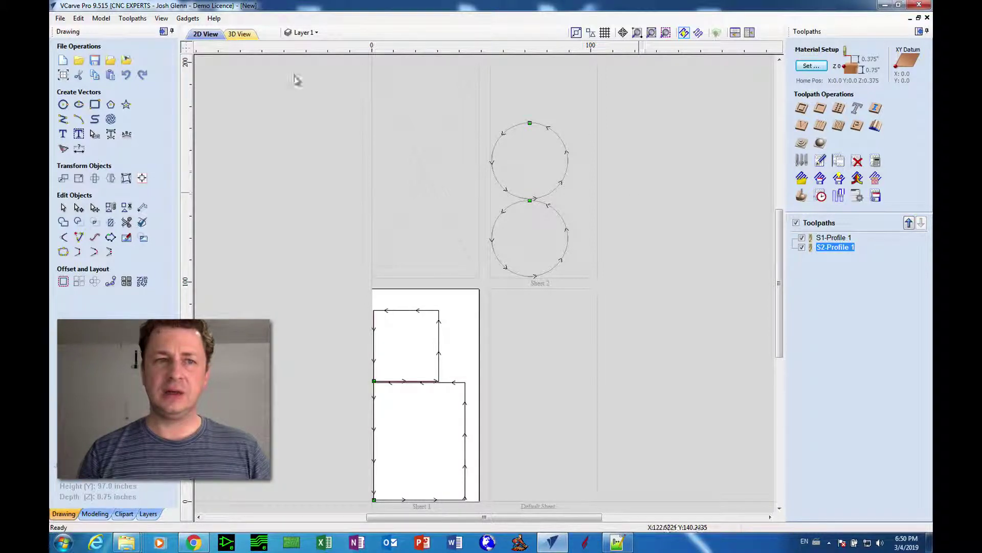
Compare S1-Profile 1 and S2-Profile 1, then delete all toolpaths from the job
{"action": "left_click", "coordinate": [188, 18]}
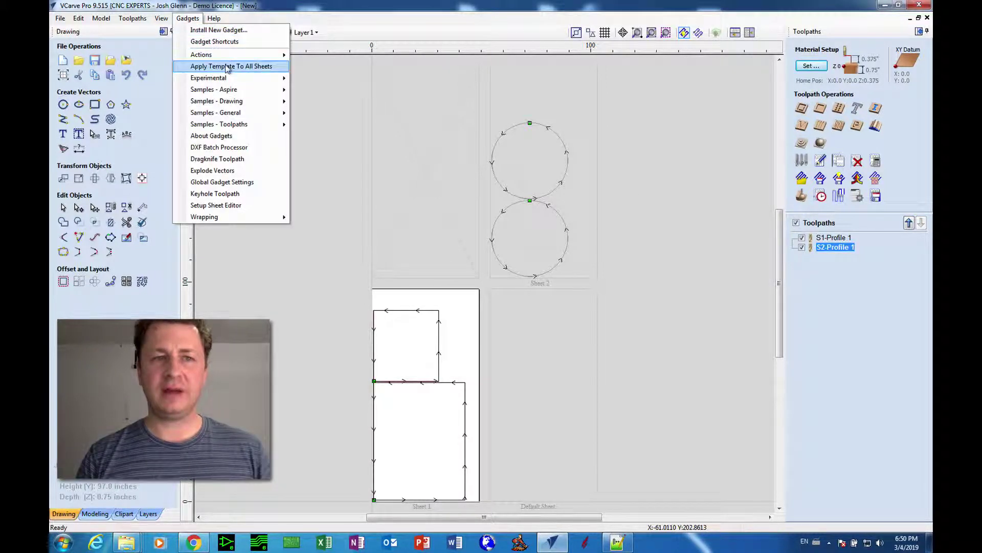
{"action": "left_click", "coordinate": [185, 19]}
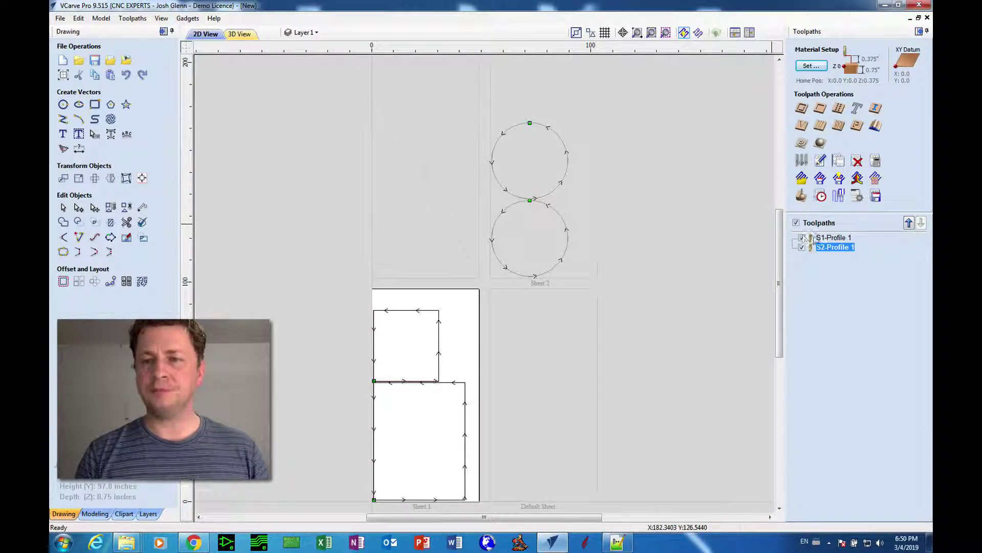
{"action": "left_click", "coordinate": [819, 239]}
{"action": "left_click", "coordinate": [819, 247]}
{"action": "left_click", "coordinate": [818, 239]}
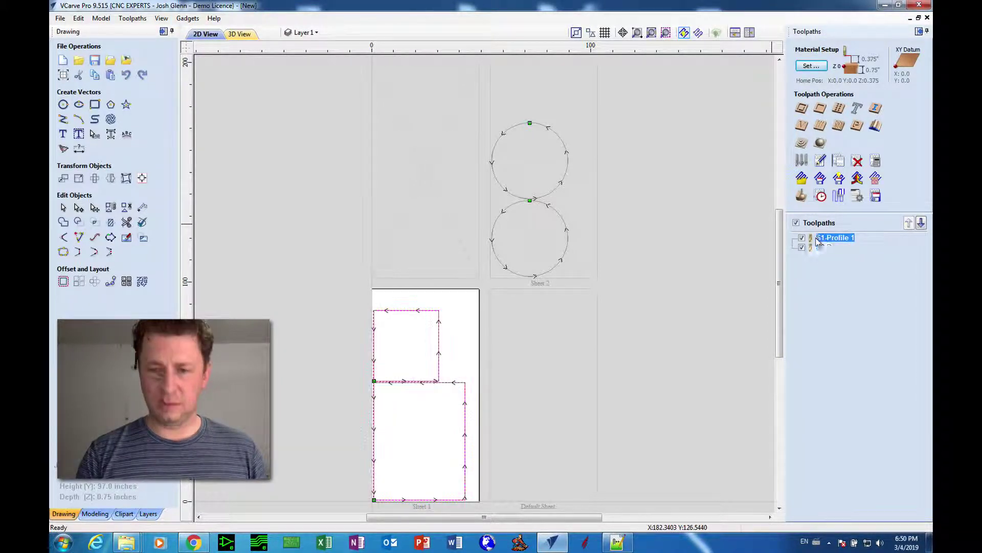
{"action": "right_click", "coordinate": [820, 248]}
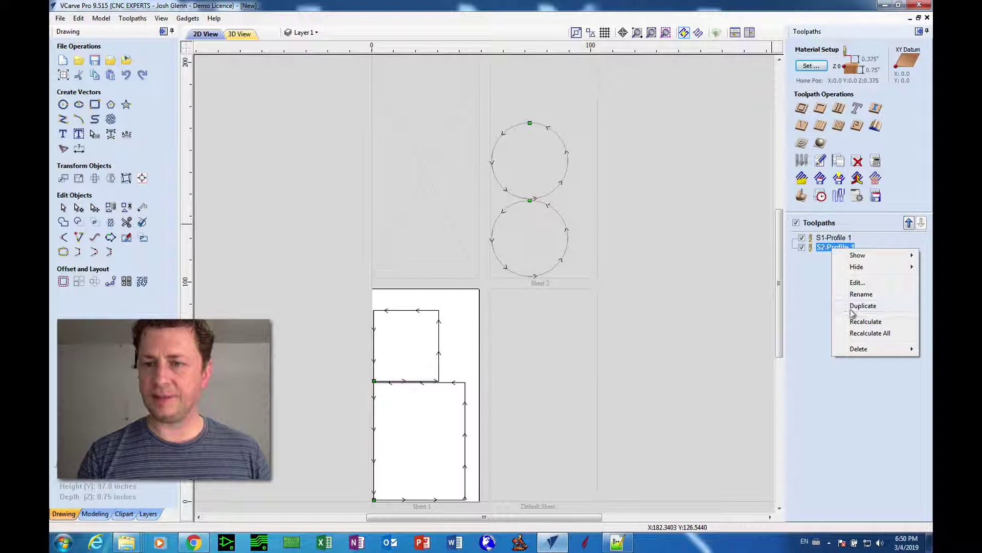
{"action": "mouse_move", "coordinate": [864, 349]}
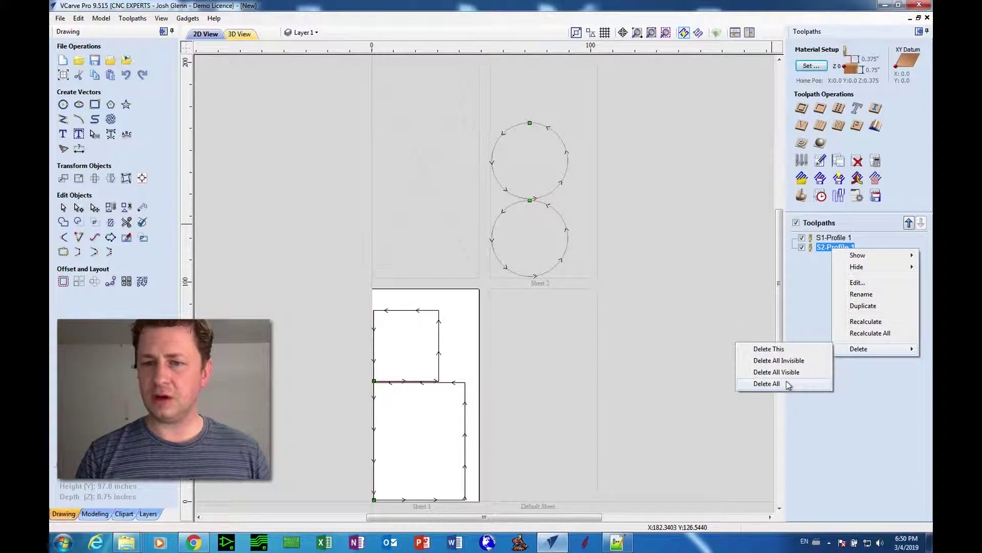
{"action": "left_click", "coordinate": [770, 383]}
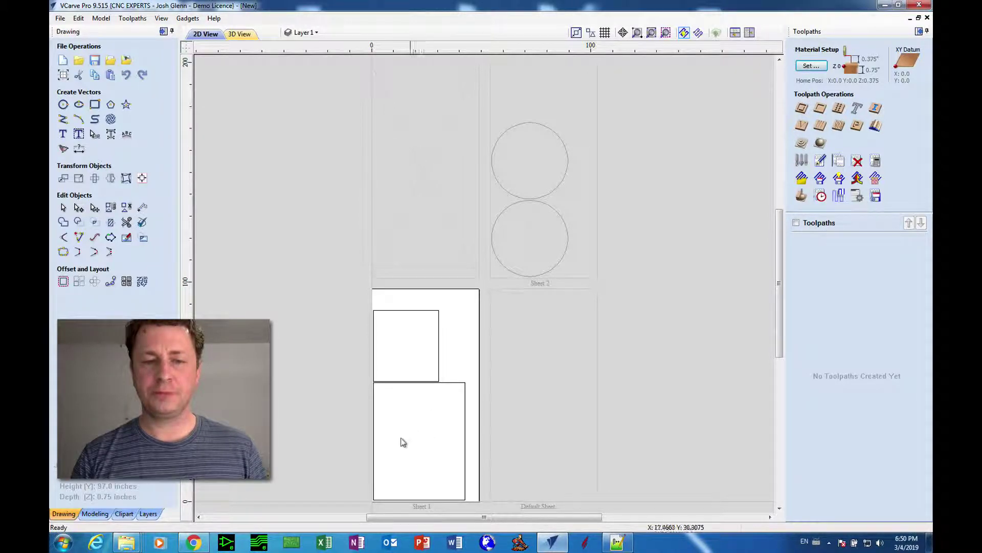
Start Apply Template To All Sheets and choose the WinCNC ATC w Material Thickness post processor
{"action": "left_click", "coordinate": [185, 19]}
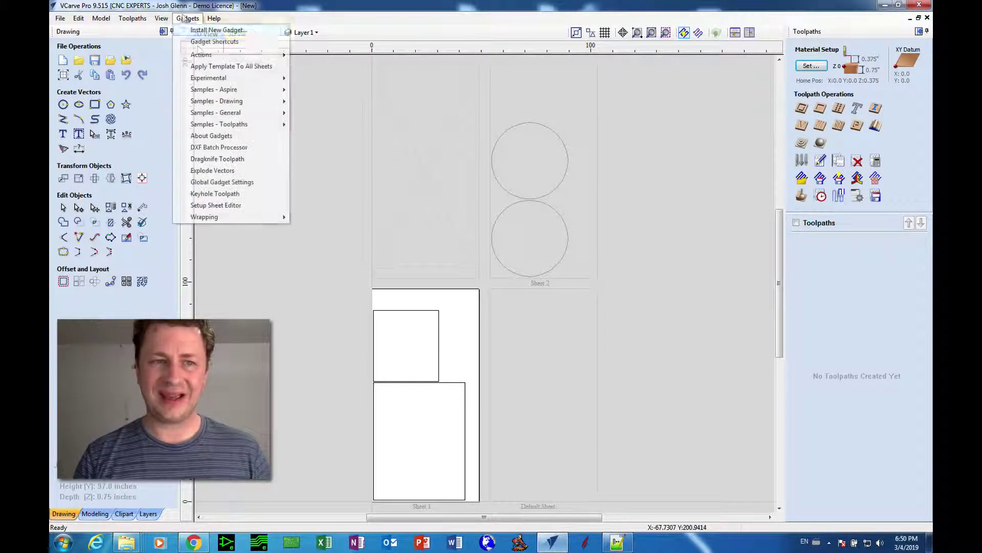
{"action": "left_click", "coordinate": [211, 66]}
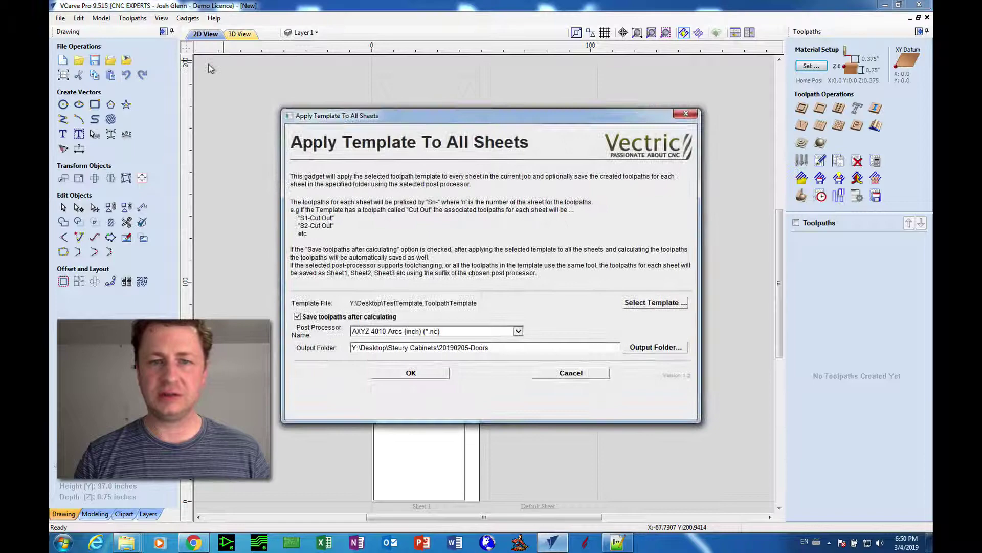
{"action": "left_click", "coordinate": [510, 332]}
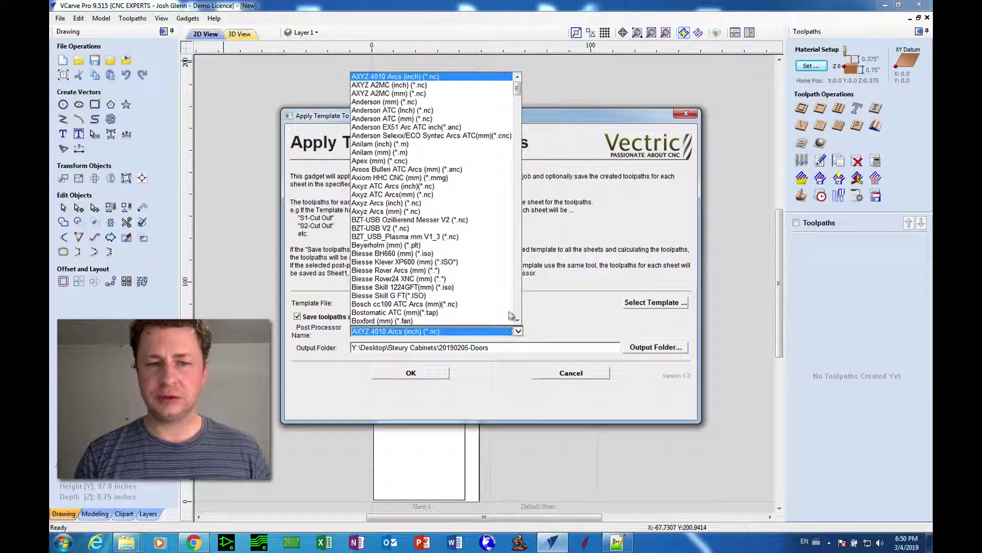
{"action": "scroll", "coordinate": [510, 314], "scroll_direction": "down", "scroll_amount": 20}
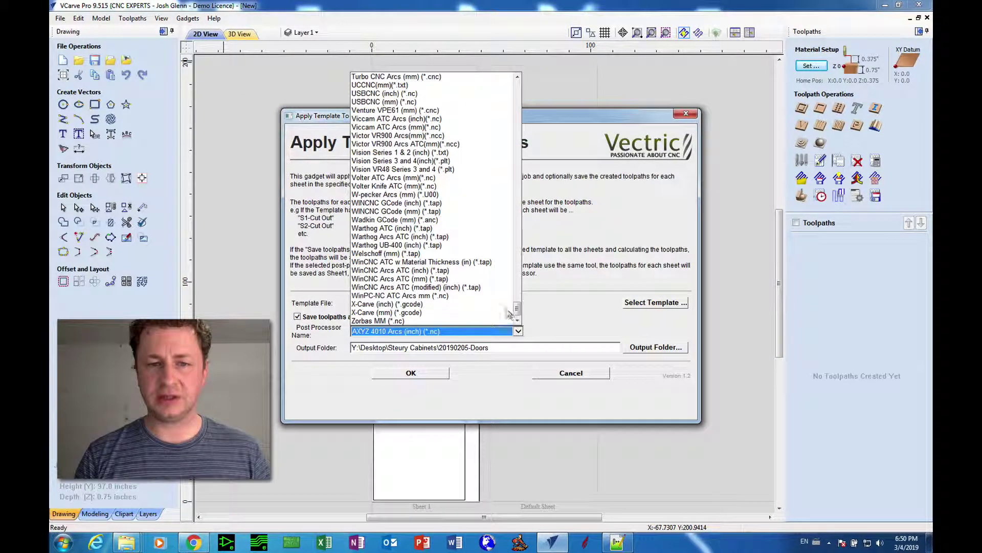
{"action": "left_click", "coordinate": [483, 262]}
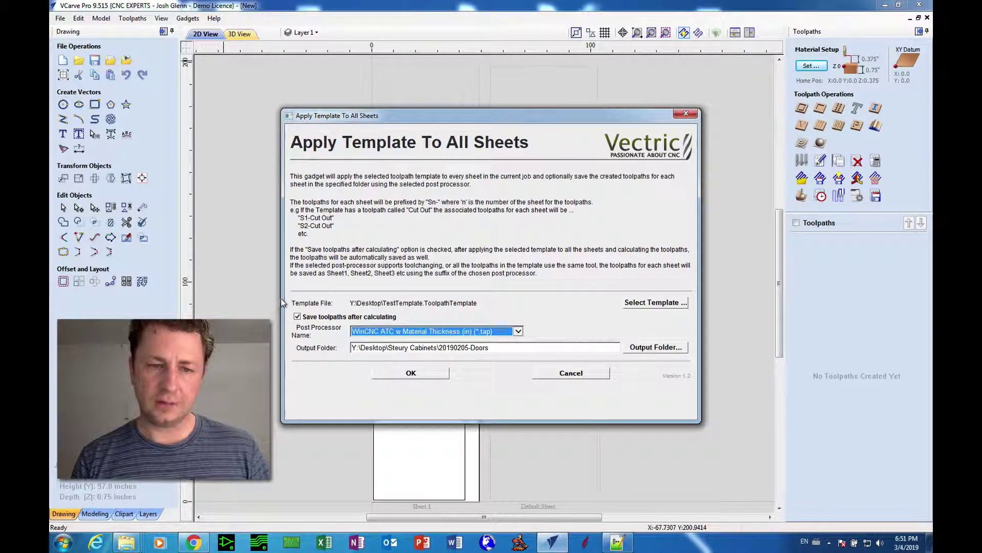
Check the TestTemplate.ToolpathTemplate file, turn off saving after calculating, and run the template
{"action": "left_click", "coordinate": [326, 301]}
{"action": "left_click_drag", "start_coordinate": [462, 307], "coordinate": [476, 306]}
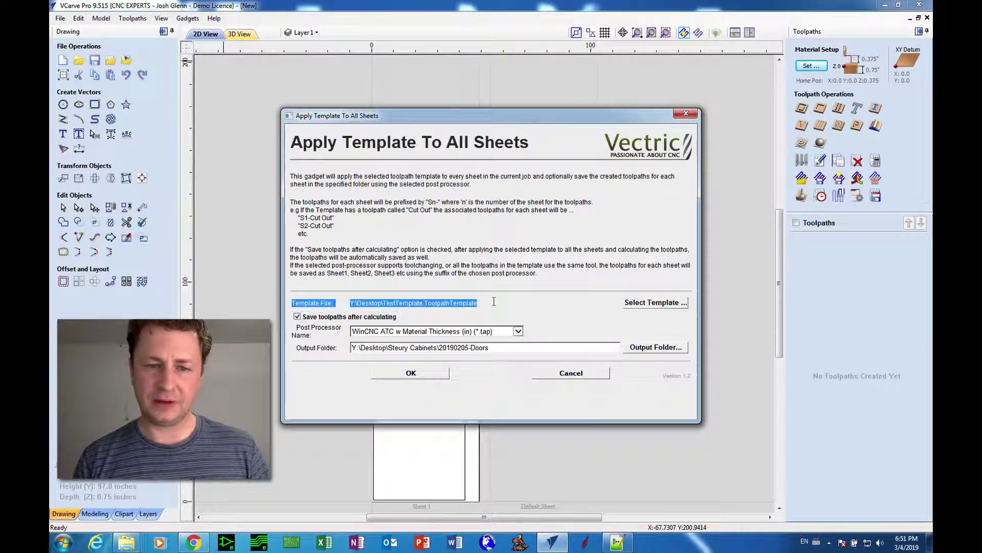
{"action": "left_click", "coordinate": [485, 306]}
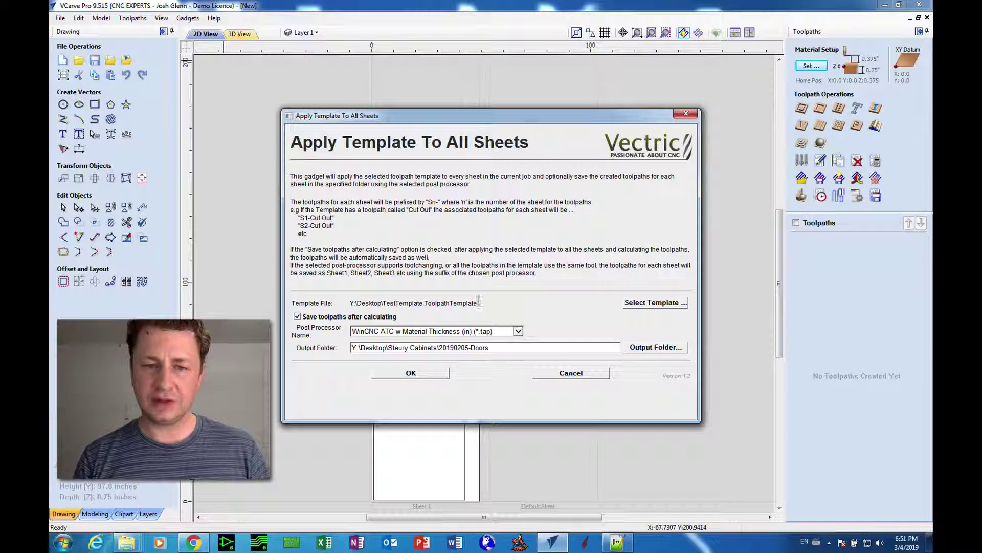
{"action": "left_click_drag", "start_coordinate": [382, 302], "coordinate": [478, 303]}
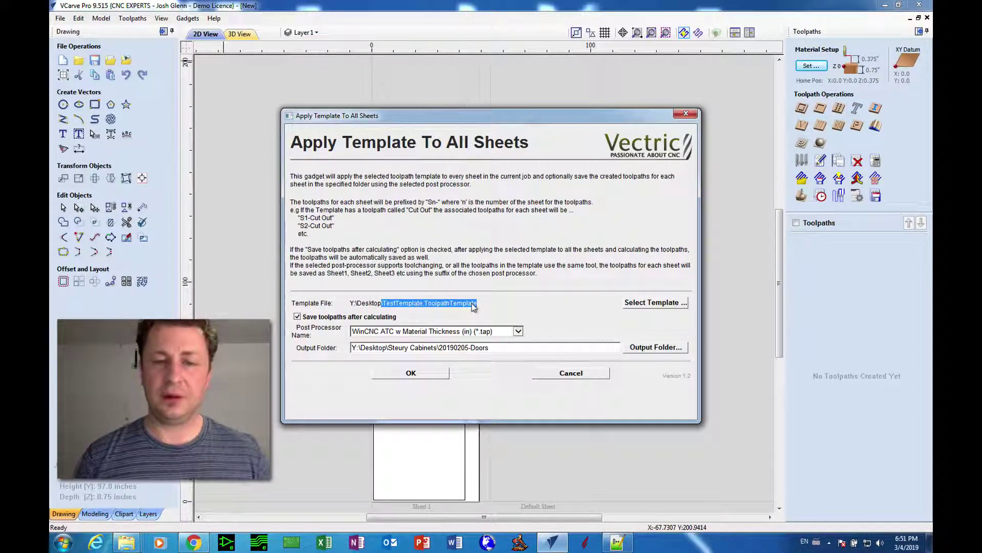
{"action": "left_click", "coordinate": [489, 304]}
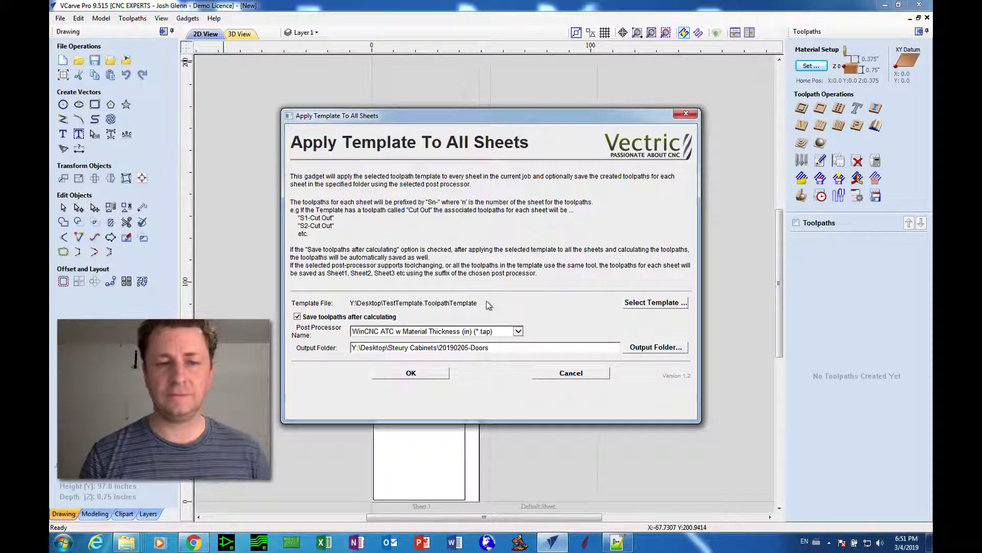
{"action": "left_click", "coordinate": [297, 317]}
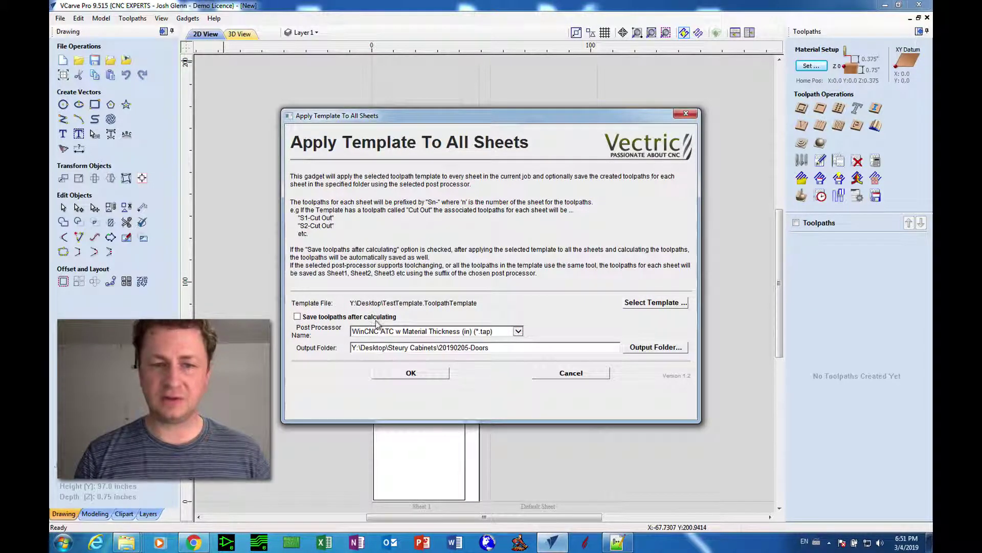
{"action": "left_click", "coordinate": [392, 376]}
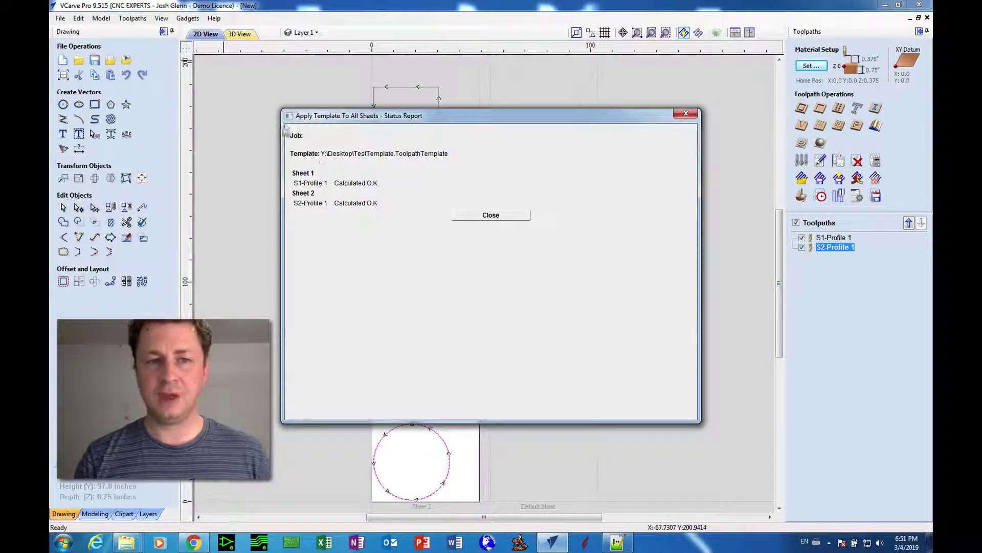
Move the status report aside, review the S2-Profile 1 result line, and close it
{"action": "left_click_drag", "start_coordinate": [309, 120], "coordinate": [303, 117]}
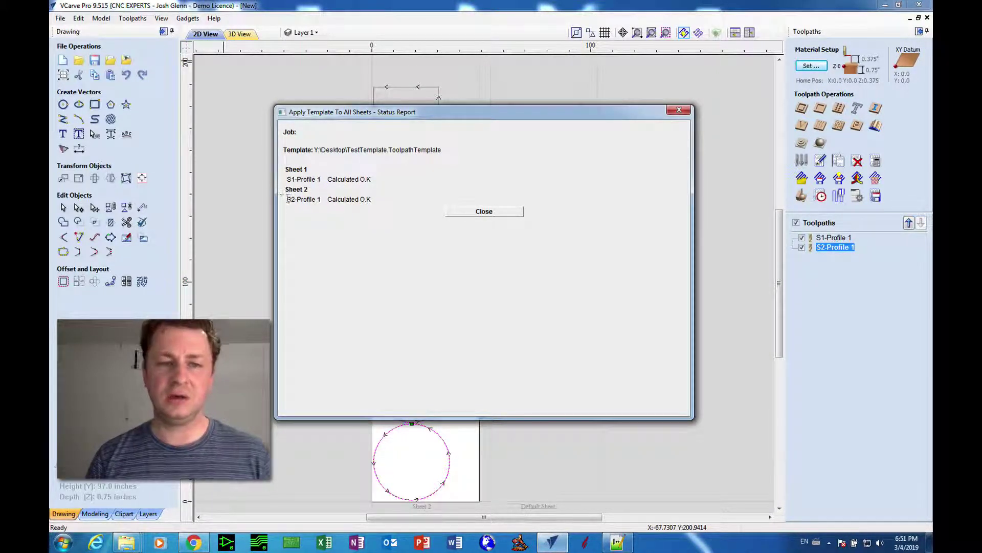
{"action": "left_click_drag", "start_coordinate": [286, 199], "coordinate": [367, 200]}
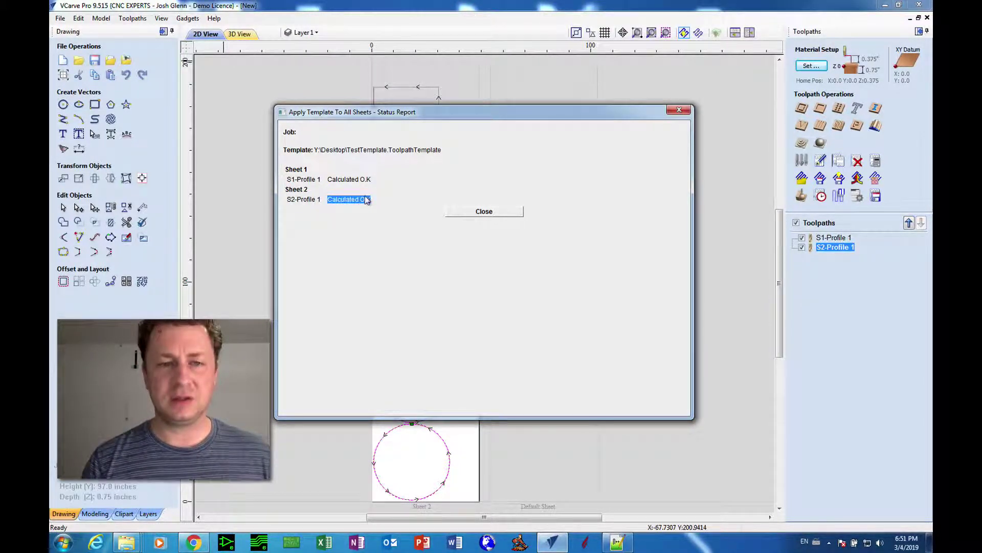
{"action": "left_click", "coordinate": [498, 212]}
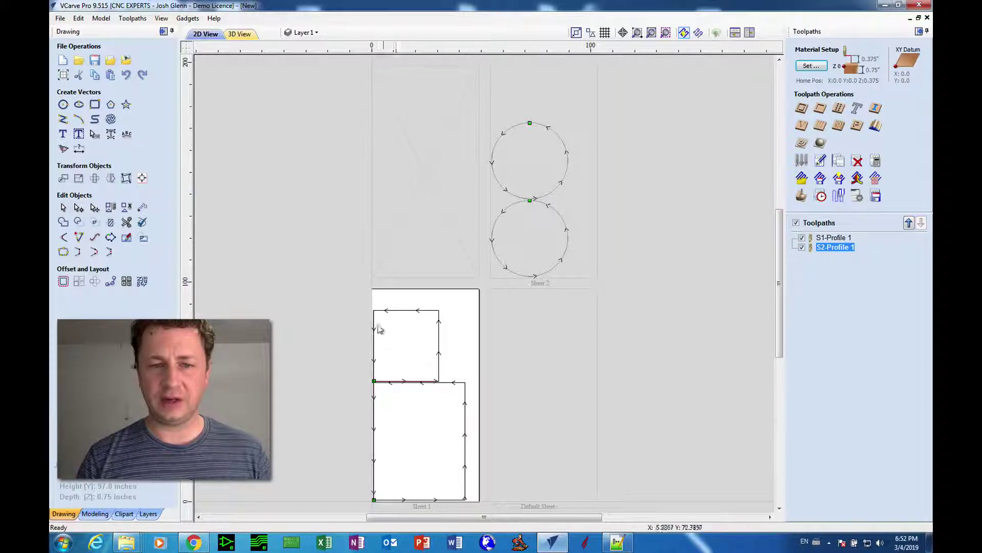
Toggle the S1-Profile 1 and S2-Profile 1 previews, ending with both shown
{"action": "left_click", "coordinate": [801, 248]}
{"action": "left_click", "coordinate": [802, 238]}
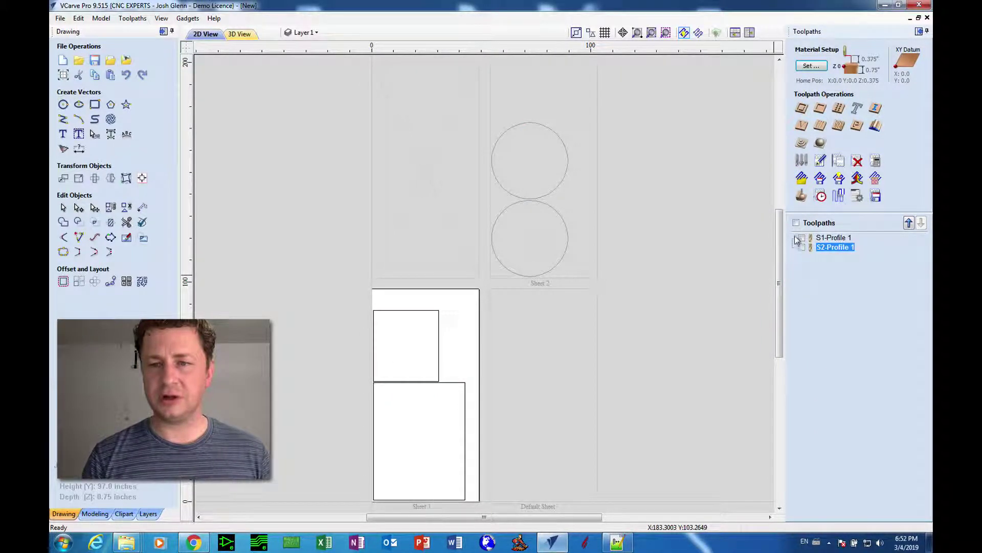
{"action": "left_click", "coordinate": [799, 238]}
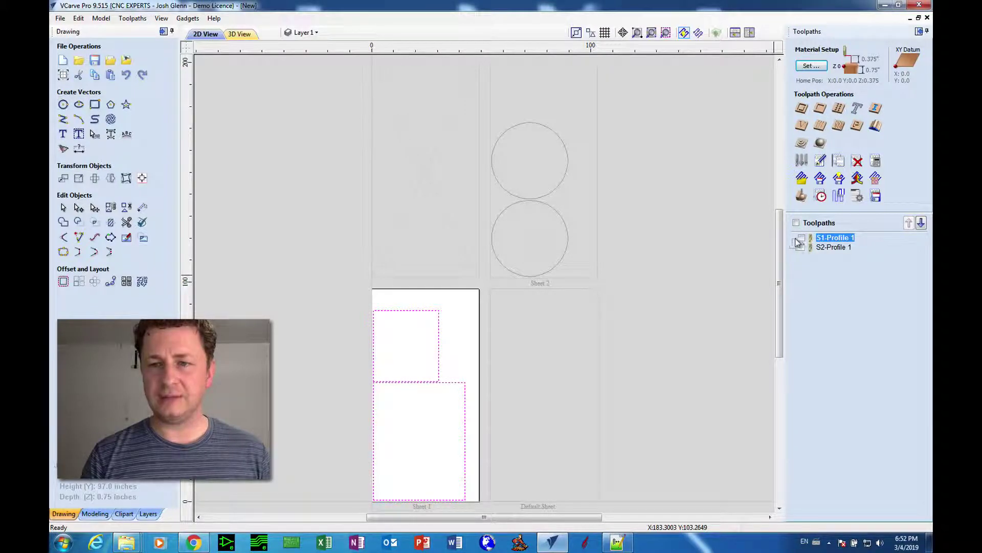
{"action": "left_click", "coordinate": [802, 237]}
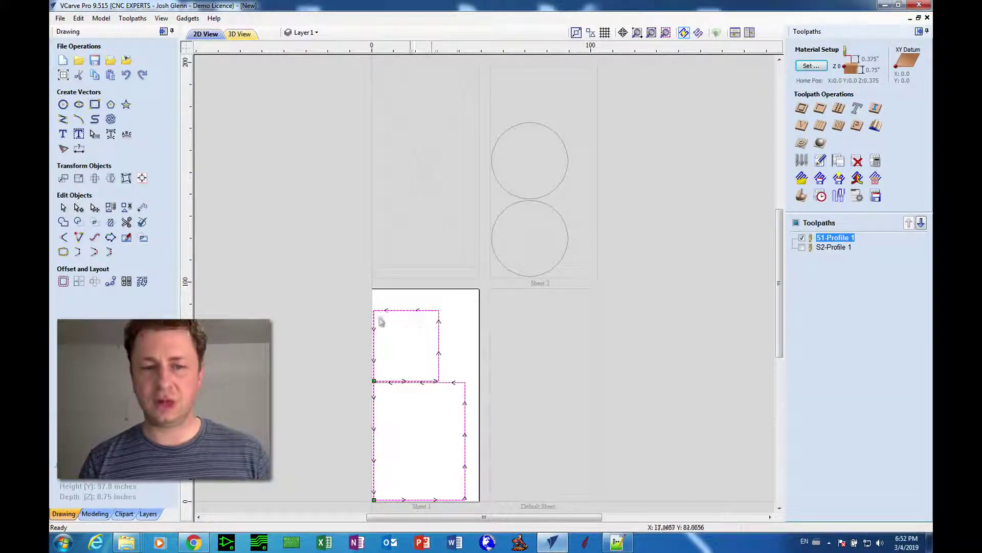
{"action": "left_click", "coordinate": [801, 237]}
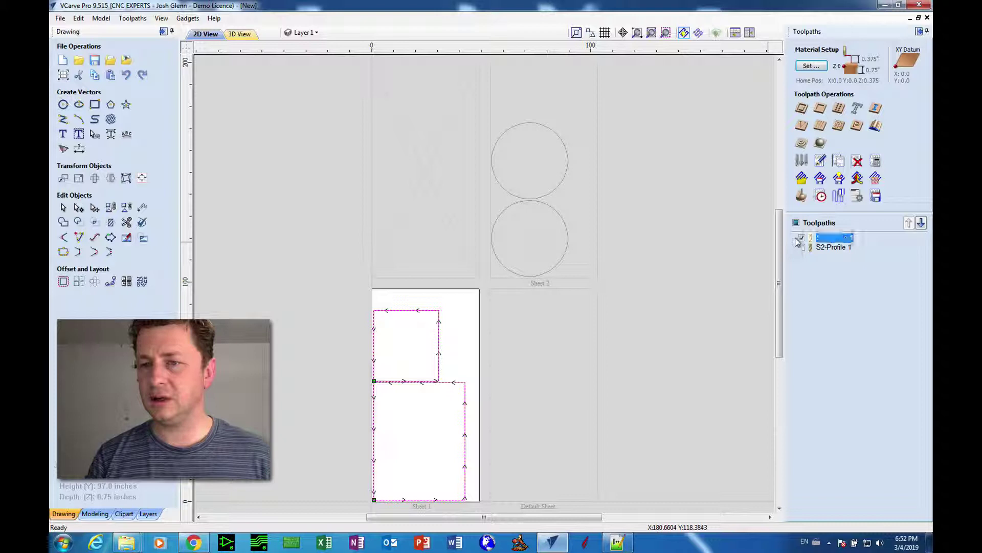
{"action": "left_click", "coordinate": [801, 247]}
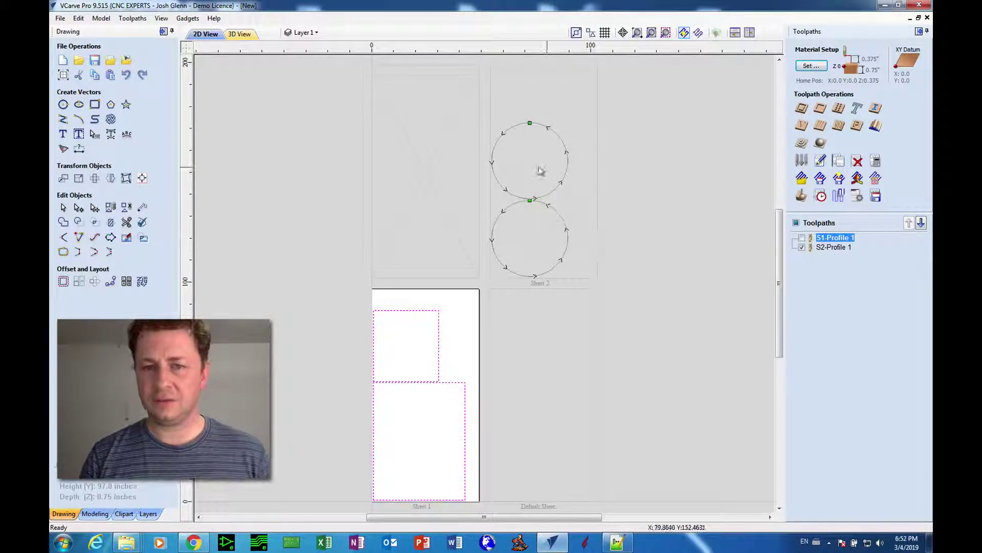
{"action": "left_click", "coordinate": [801, 238]}
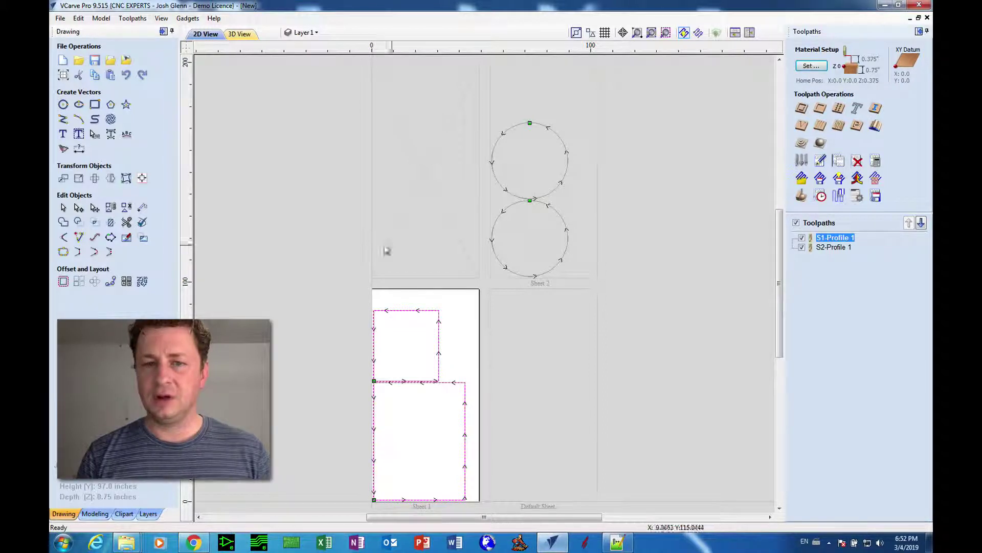
Switch between Sheet 2 and Sheet 1, then bring up Save Toolpaths with S1-Profile 1 selected
{"action": "left_click", "coordinate": [506, 229]}
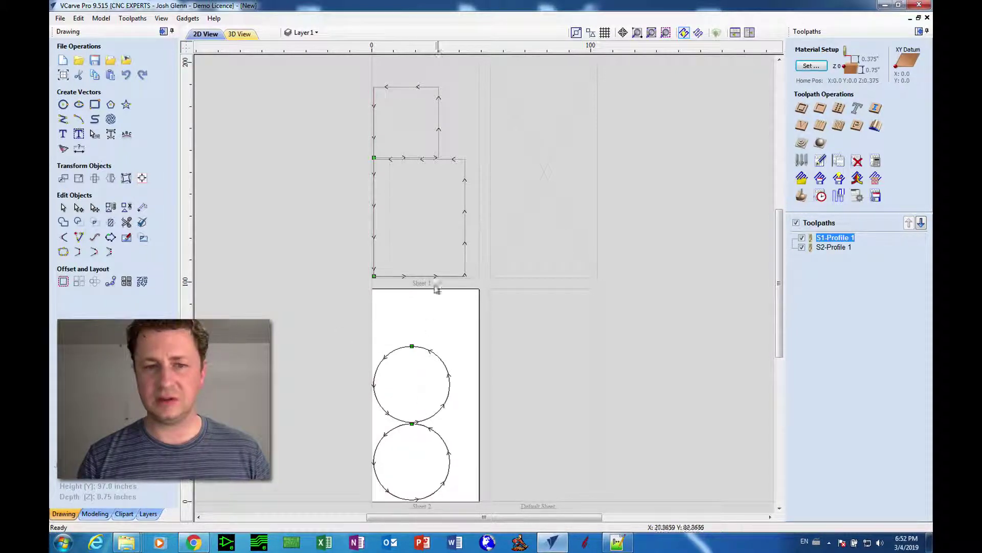
{"action": "left_click", "coordinate": [419, 210]}
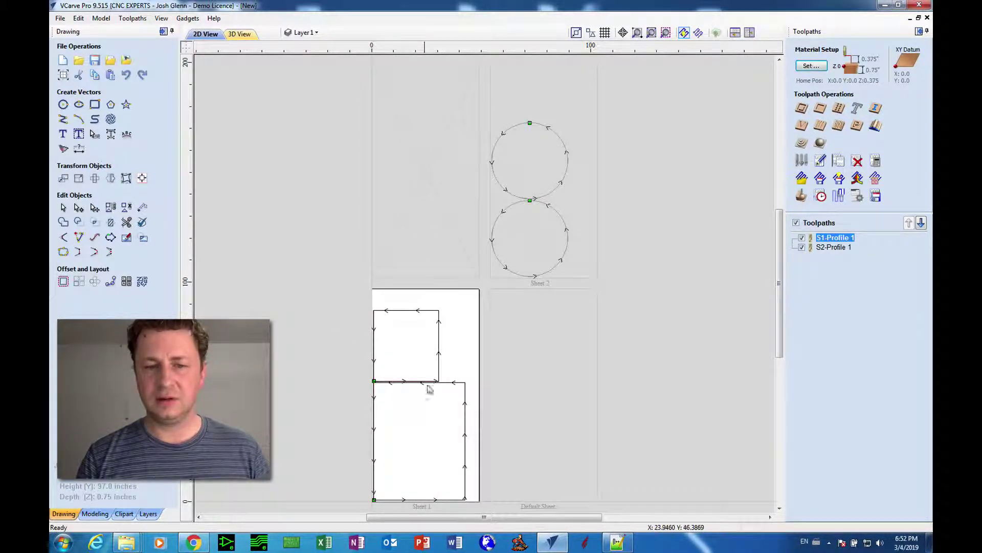
{"action": "left_click", "coordinate": [514, 232]}
{"action": "left_click", "coordinate": [435, 213]}
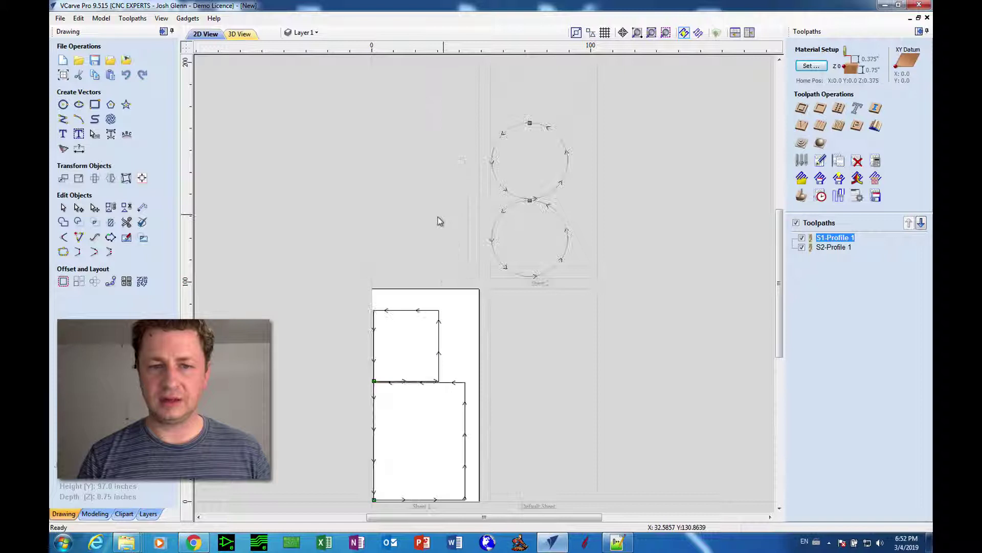
{"action": "left_click", "coordinate": [833, 239]}
{"action": "left_click", "coordinate": [876, 195]}
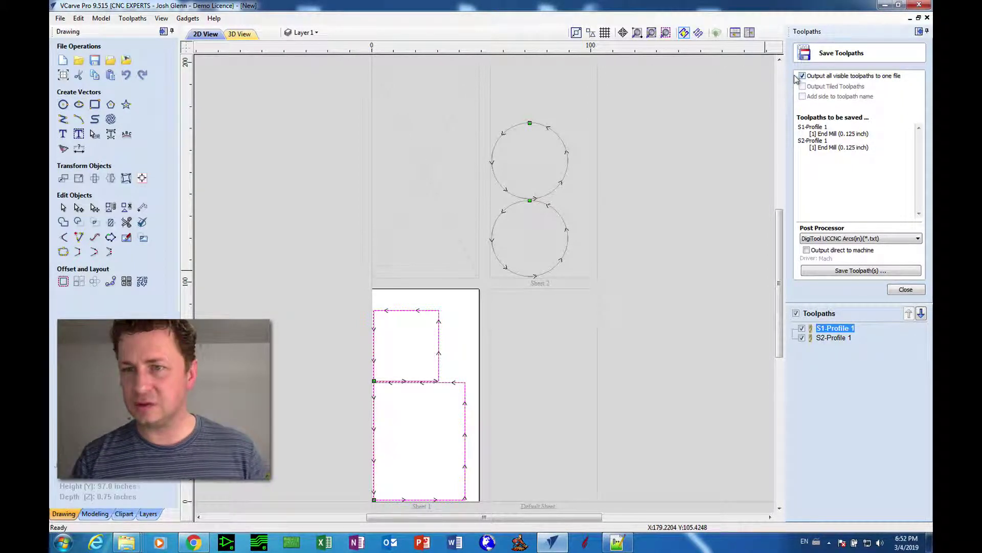
Show only S1-Profile 1 and select the WinCNC ATC w Material Thickness (in) post
{"action": "left_click", "coordinate": [801, 76]}
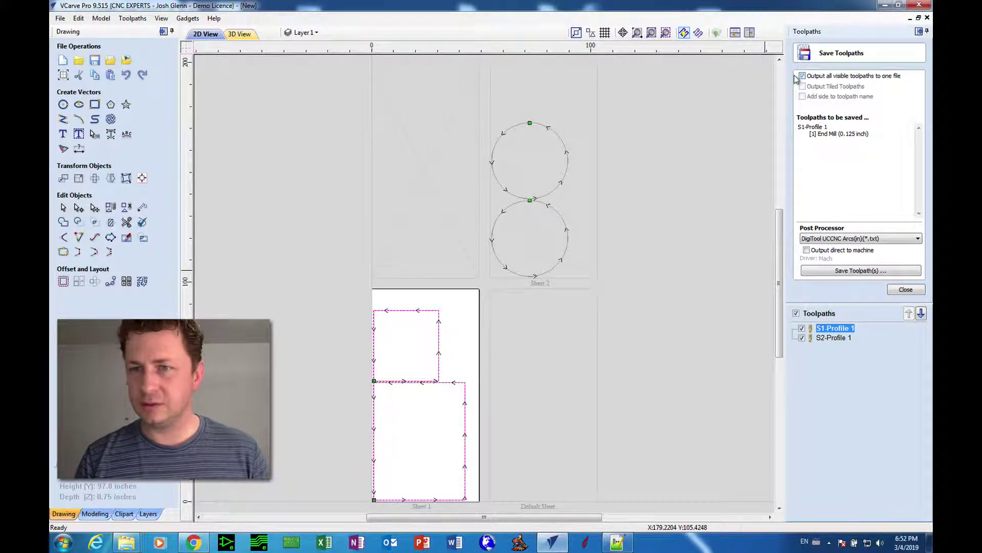
{"action": "left_click", "coordinate": [825, 338]}
{"action": "left_click", "coordinate": [824, 330]}
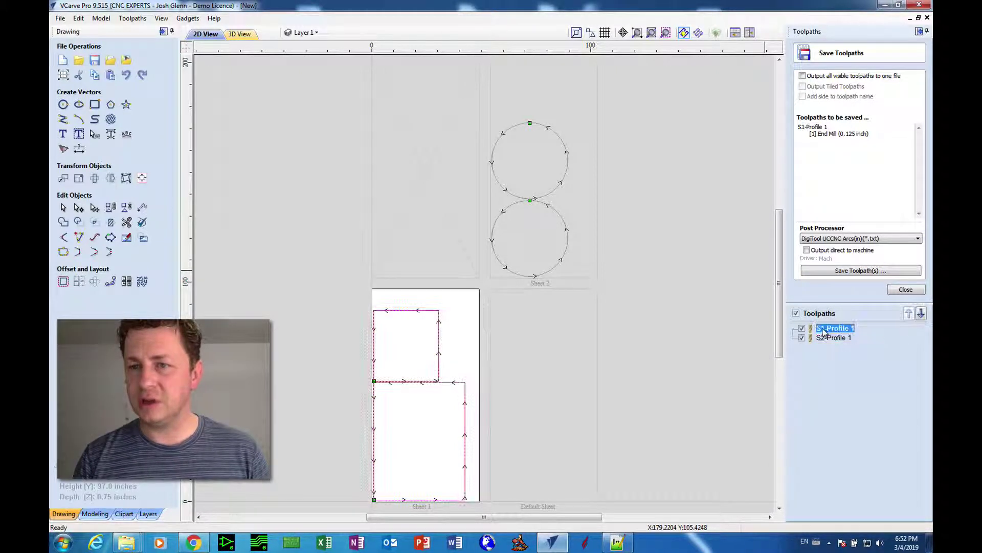
{"action": "left_click", "coordinate": [801, 76]}
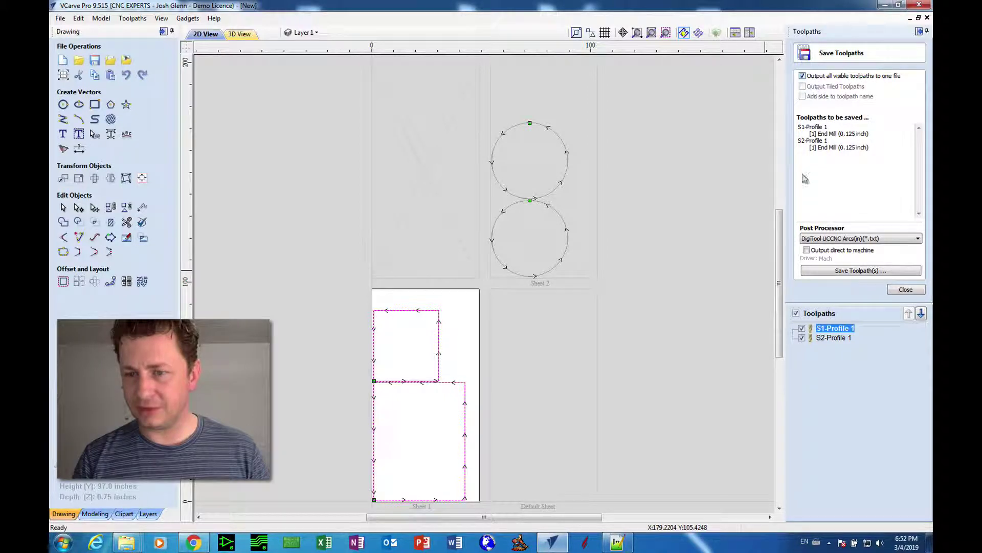
{"action": "left_click", "coordinate": [796, 314]}
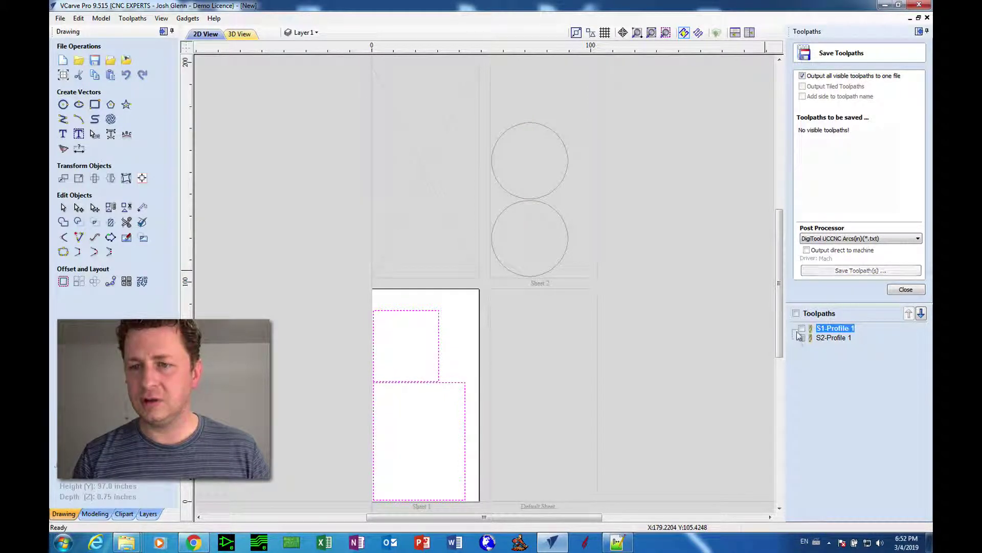
{"action": "left_click", "coordinate": [802, 329]}
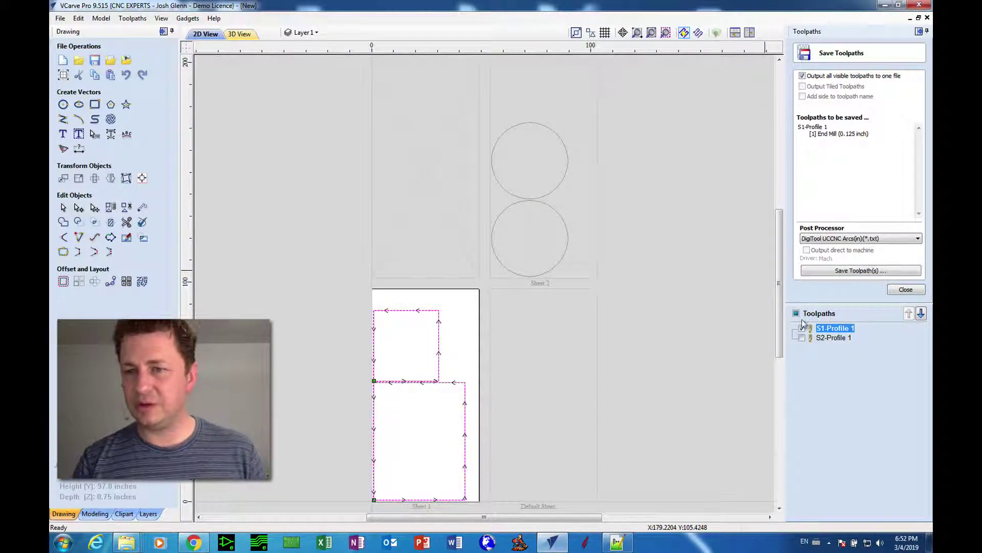
{"action": "left_click", "coordinate": [832, 238]}
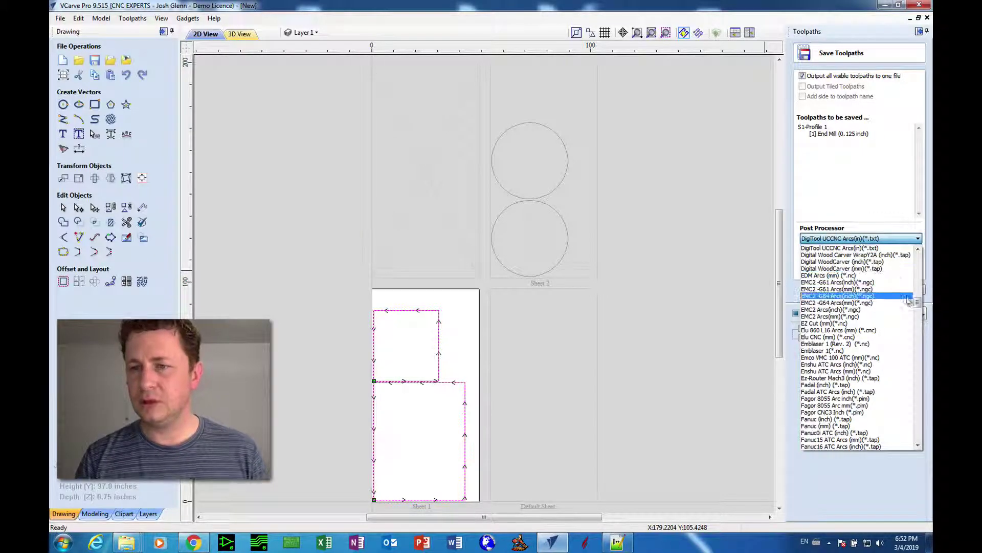
{"action": "scroll", "coordinate": [907, 413], "scroll_direction": "down", "scroll_amount": 10}
{"action": "scroll", "coordinate": [905, 414], "scroll_direction": "down", "scroll_amount": 15}
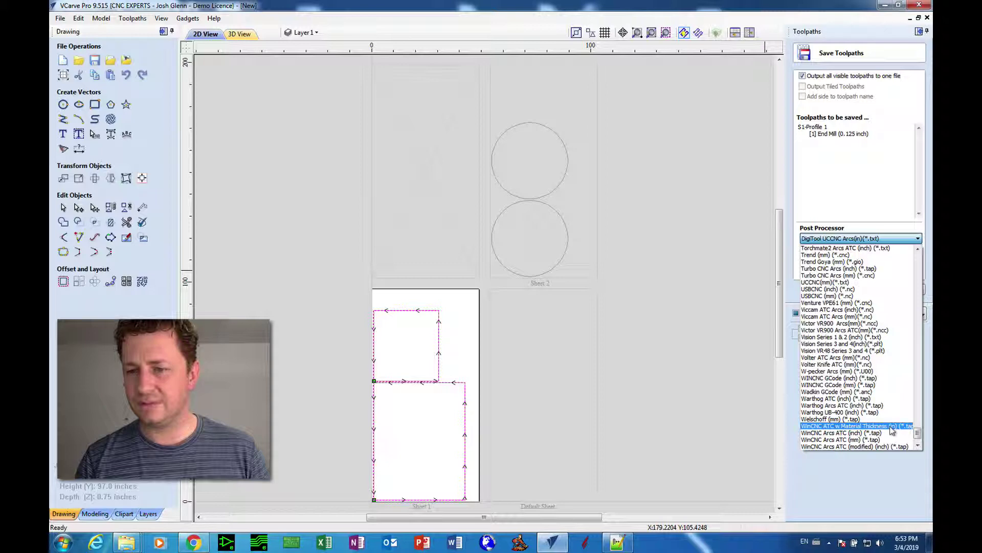
{"action": "left_click", "coordinate": [891, 429]}
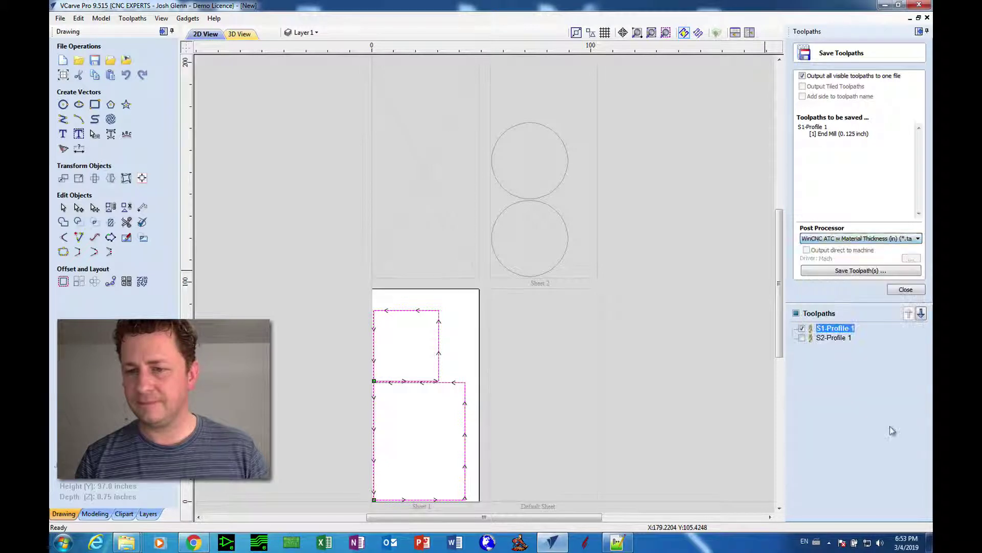
Save S1-Profile 1.tap into the 20190205-Doors folder
{"action": "left_click", "coordinate": [825, 271]}
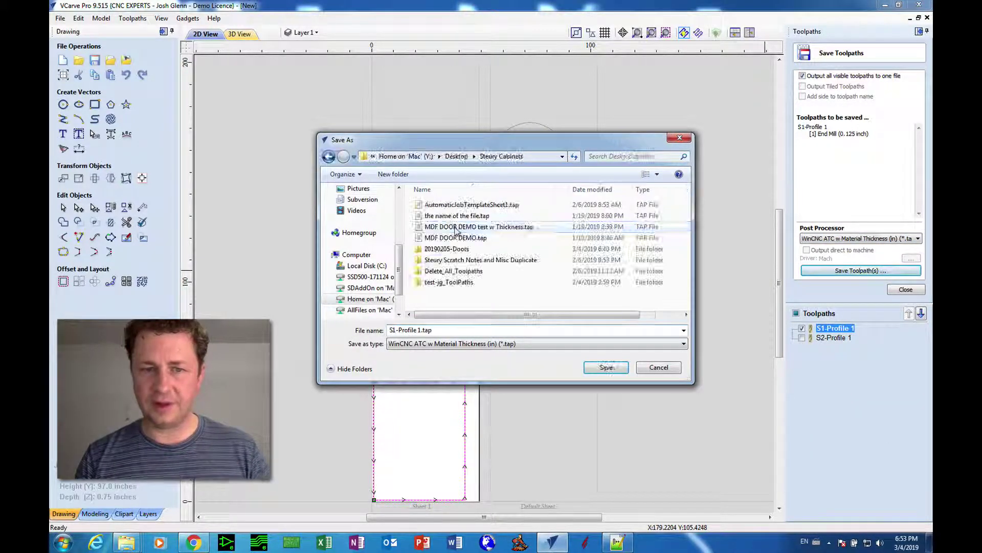
{"action": "double_click", "coordinate": [443, 249]}
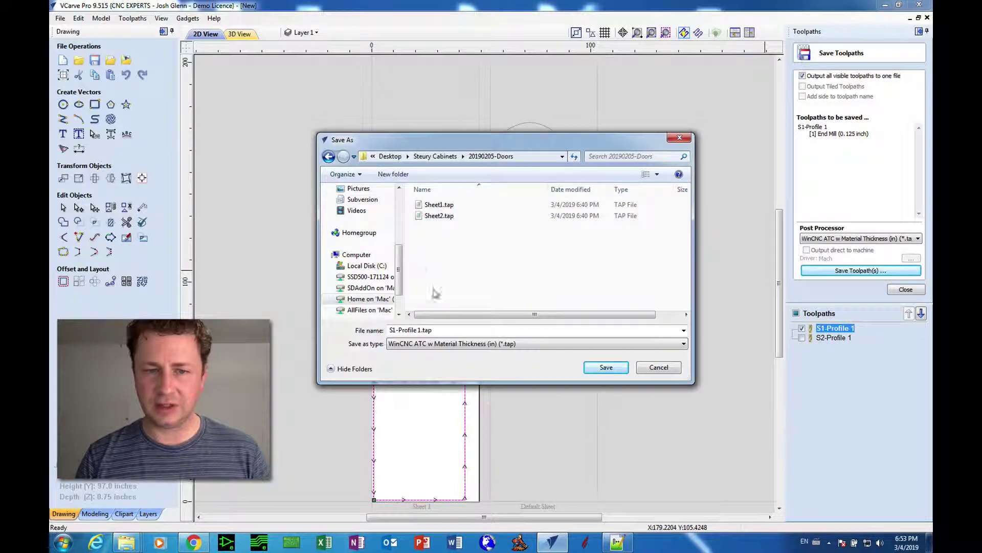
{"action": "triple_click", "coordinate": [434, 330]}
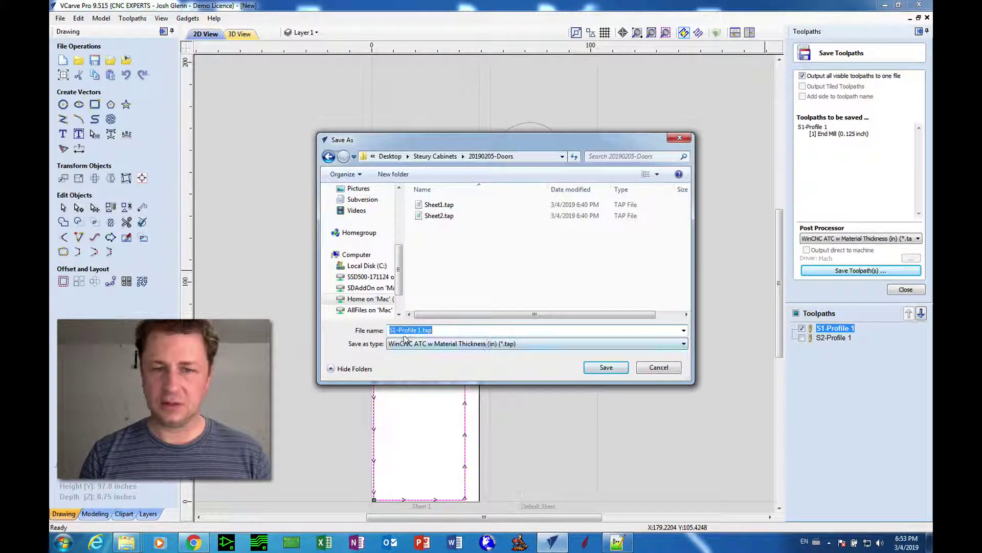
{"action": "left_click", "coordinate": [591, 368]}
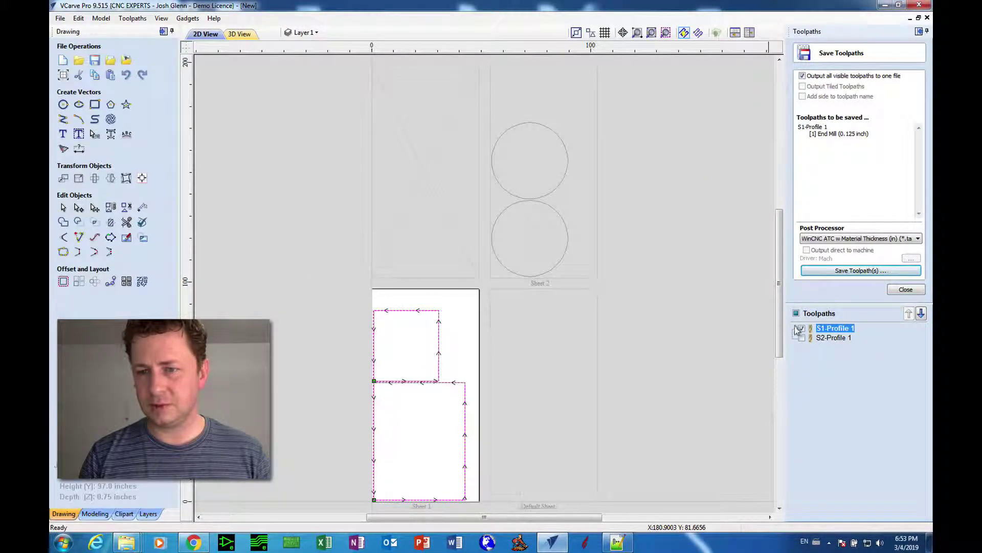
Show only S2-Profile 1 on Sheet 2, save S2-Profile 1.tap, and hide the toolpaths
{"action": "left_click", "coordinate": [801, 328]}
{"action": "left_click", "coordinate": [801, 337]}
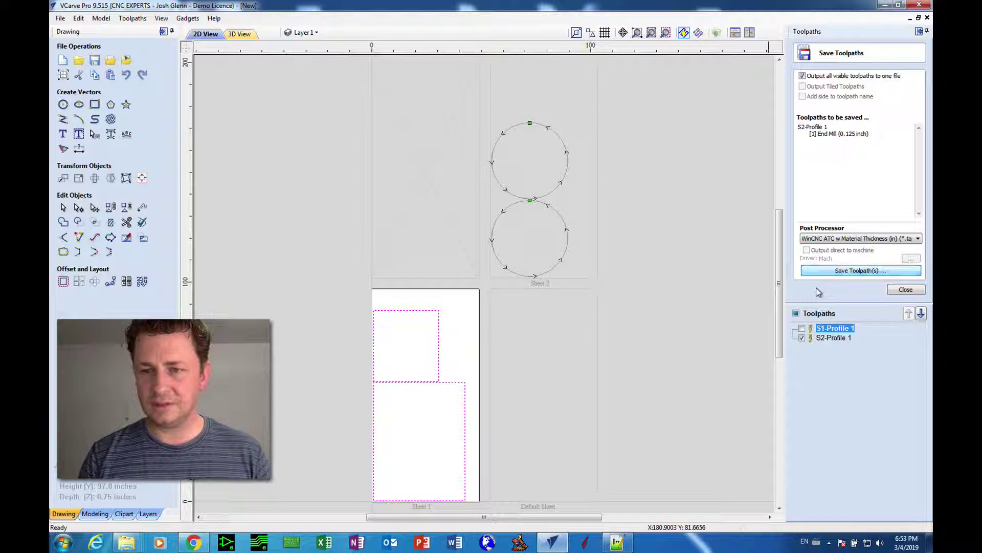
{"action": "left_click", "coordinate": [505, 257]}
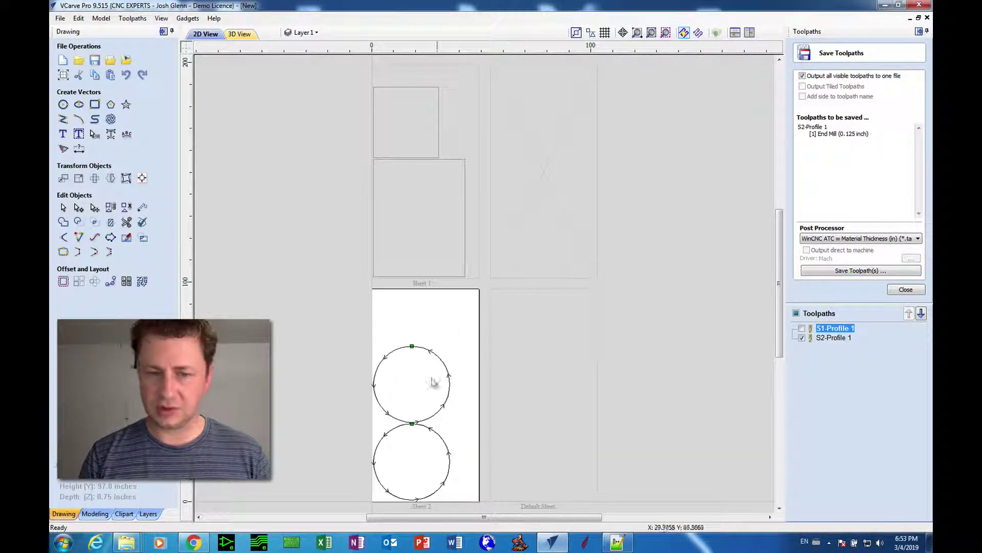
{"action": "left_click", "coordinate": [808, 270]}
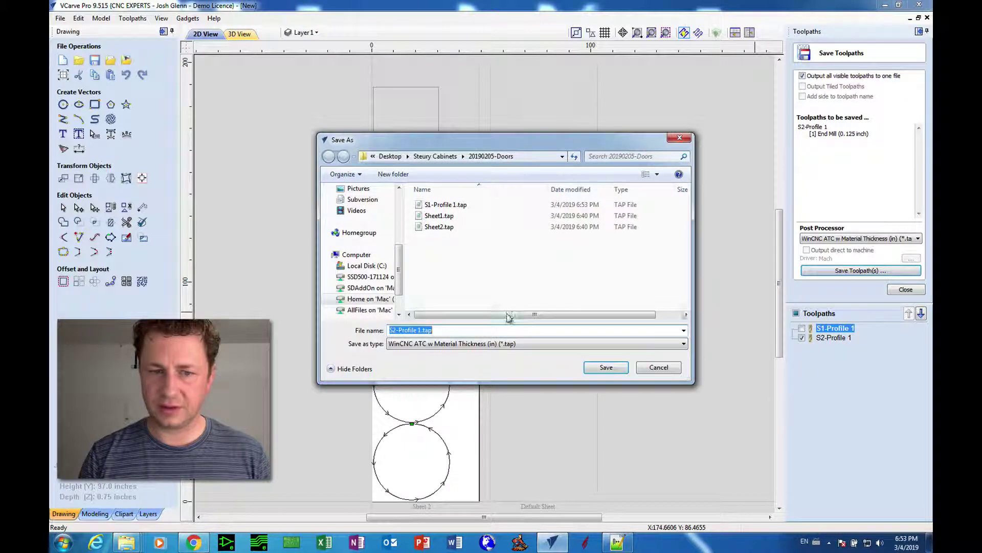
{"action": "left_click", "coordinate": [591, 369]}
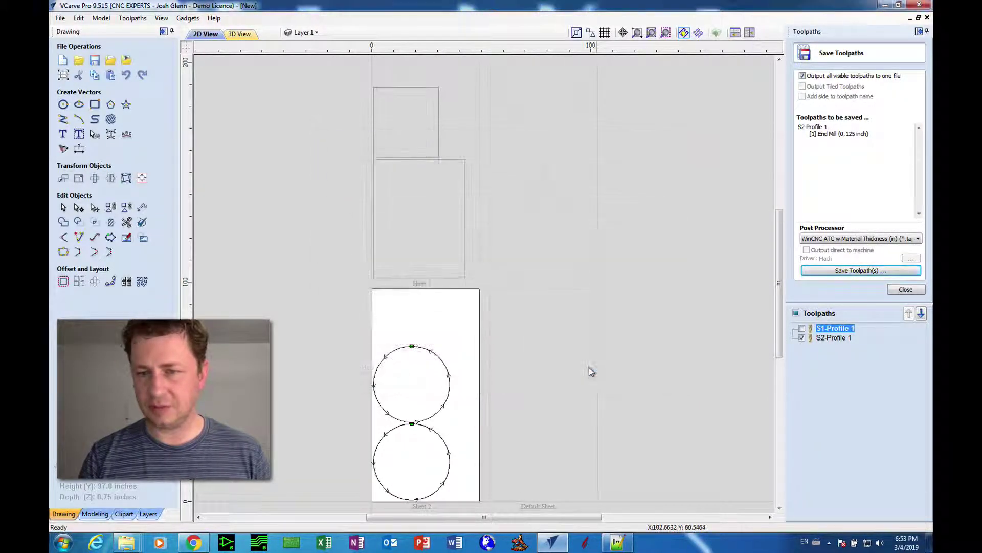
{"action": "left_click", "coordinate": [893, 289]}
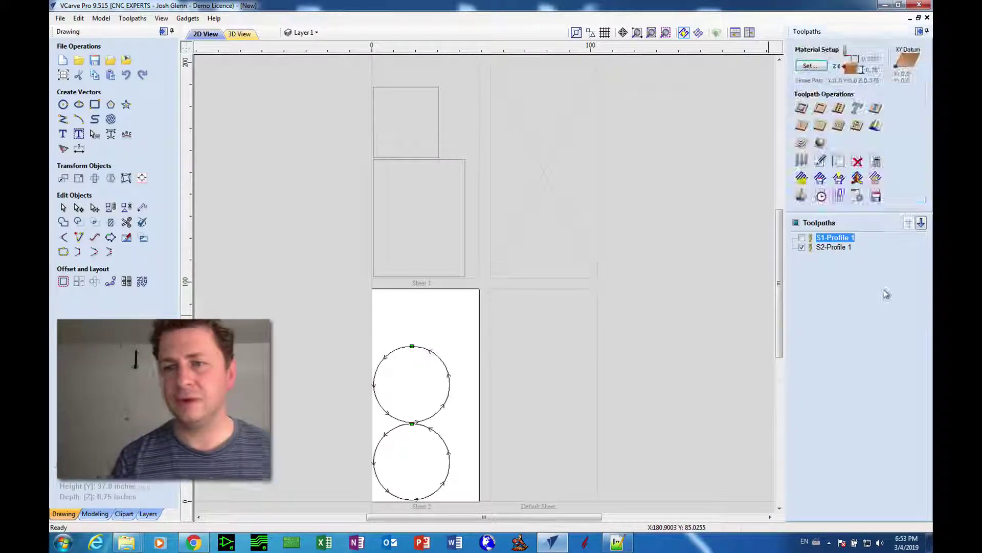
{"action": "left_click", "coordinate": [802, 247]}
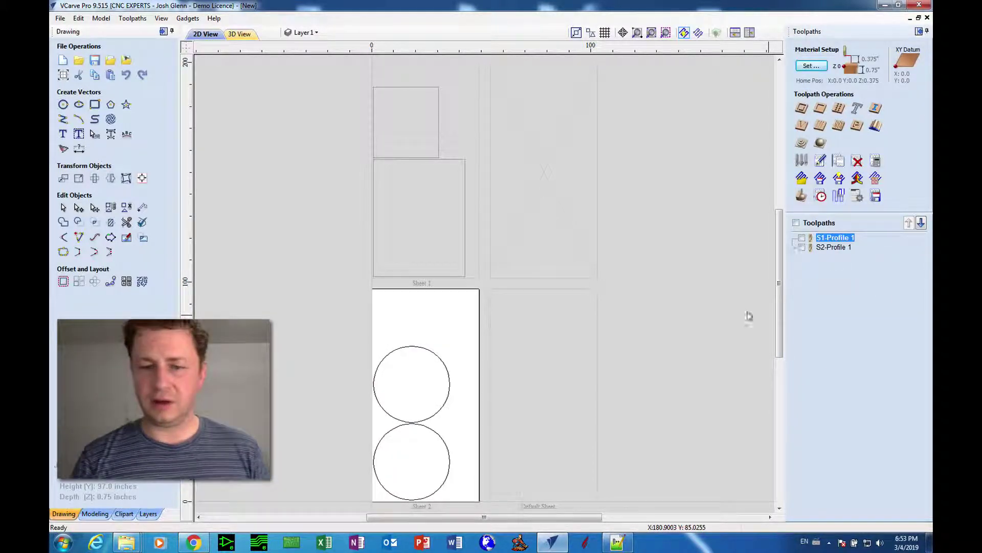
Permanently delete all four .tap files in the 20190205-Doors Explorer window, then return to VCarve Pro
{"action": "mouse_move", "coordinate": [127, 541]}
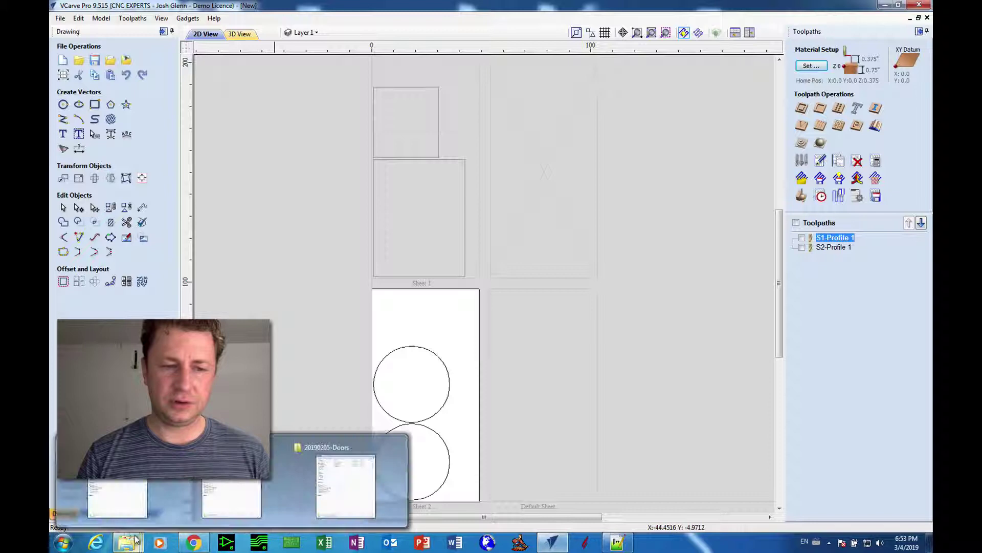
{"action": "left_click", "coordinate": [353, 476]}
{"action": "left_click", "coordinate": [634, 94]}
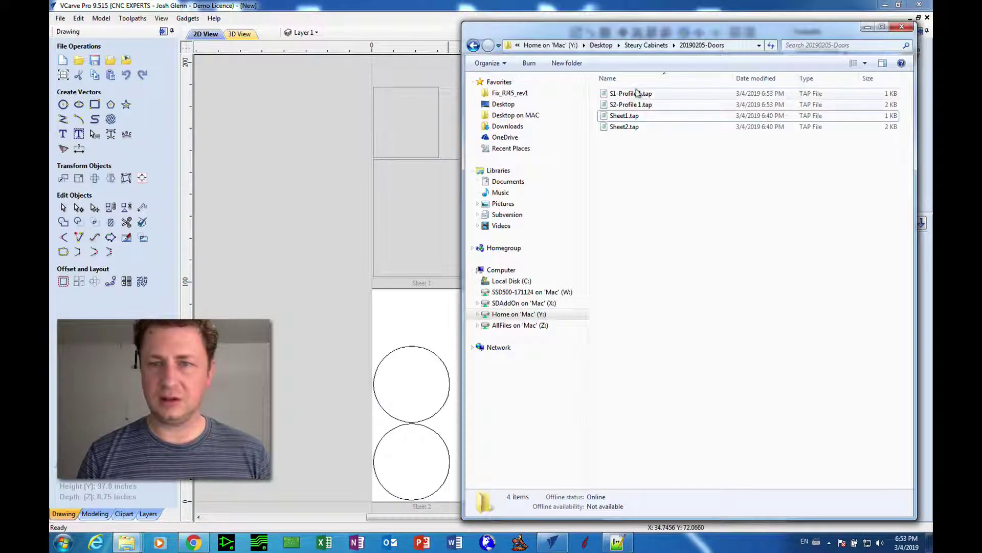
{"action": "left_click", "coordinate": [637, 105], "text": "shift"}
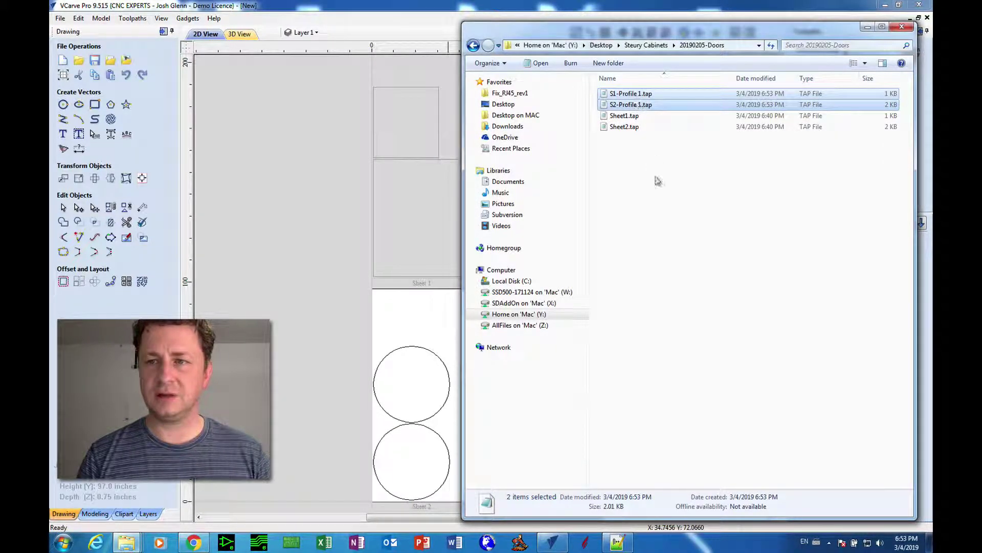
{"action": "left_click", "coordinate": [648, 191]}
{"action": "left_click_drag", "start_coordinate": [636, 162], "coordinate": [612, 93]}
{"action": "right_click", "coordinate": [616, 108]}
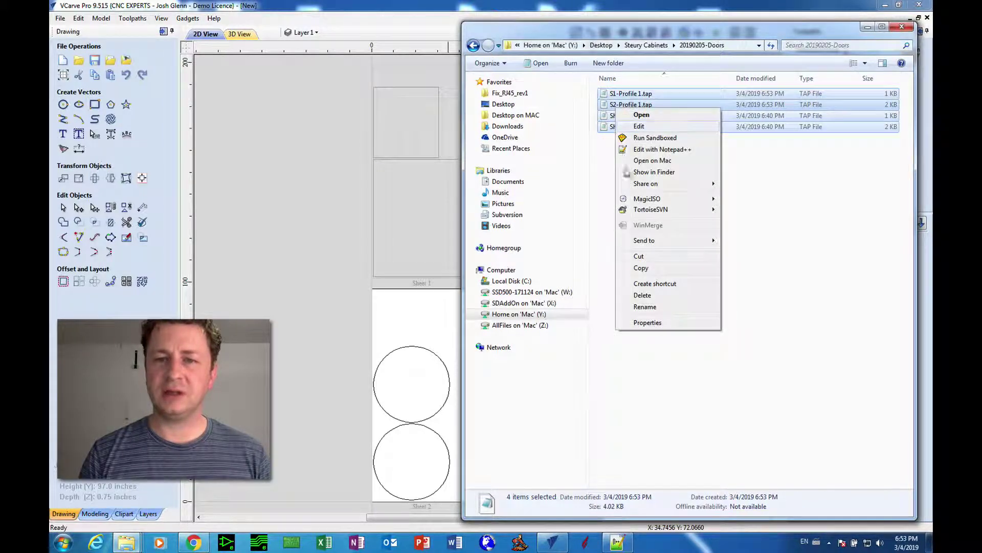
{"action": "left_click", "coordinate": [642, 295]}
{"action": "left_click", "coordinate": [532, 279]}
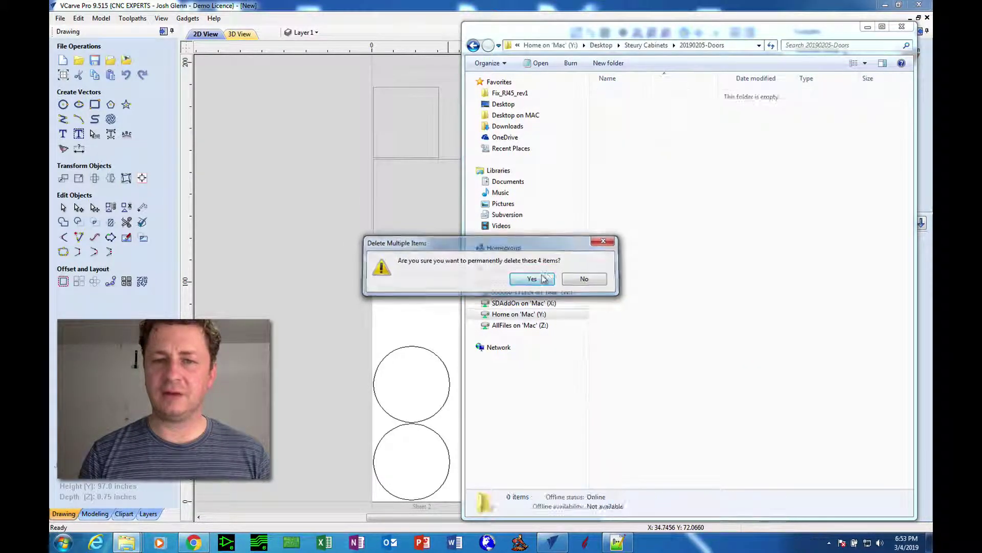
{"action": "left_click", "coordinate": [289, 114]}
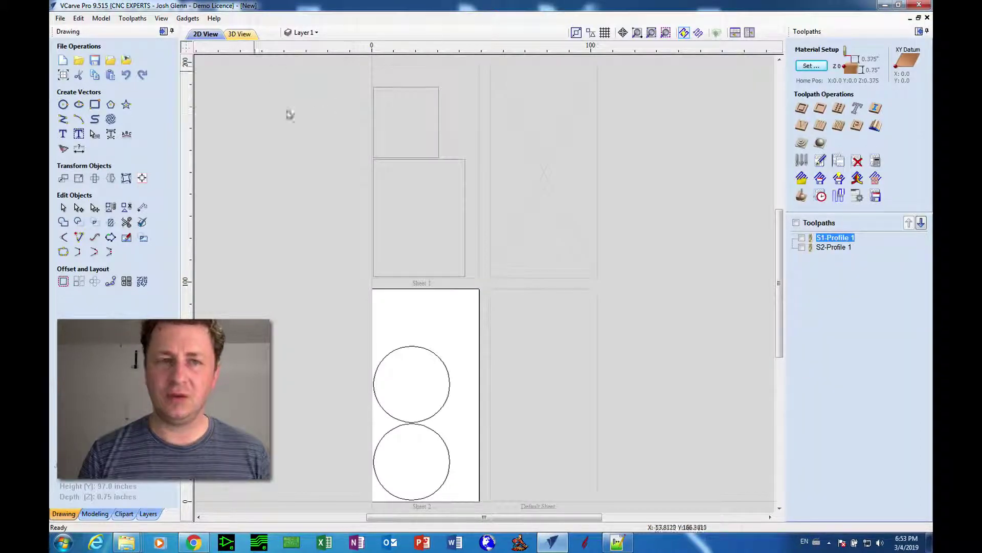
With Sheet 1 active, apply the template to all sheets with saving enabled to 20190205-Doors
{"action": "left_click", "coordinate": [419, 223]}
{"action": "left_click", "coordinate": [188, 18]}
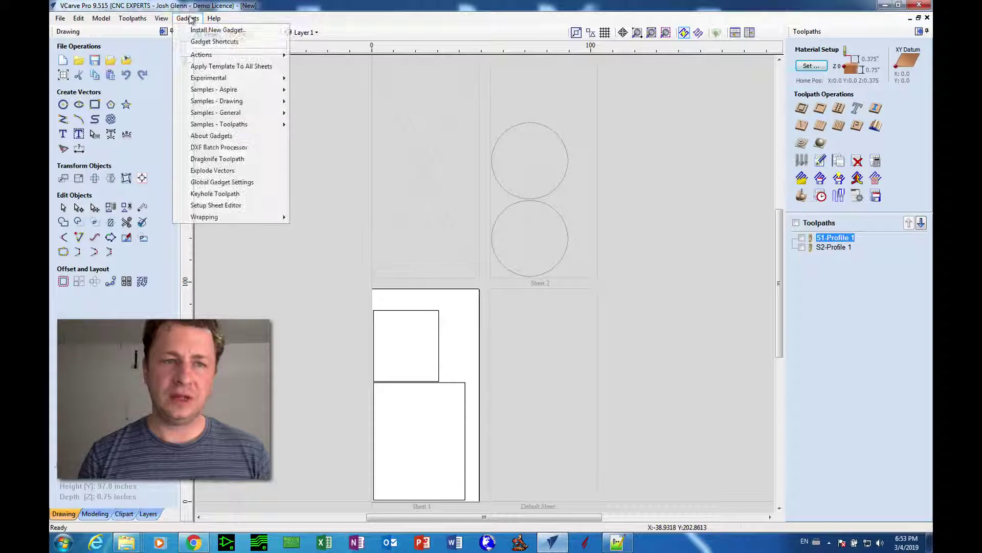
{"action": "left_click", "coordinate": [231, 66]}
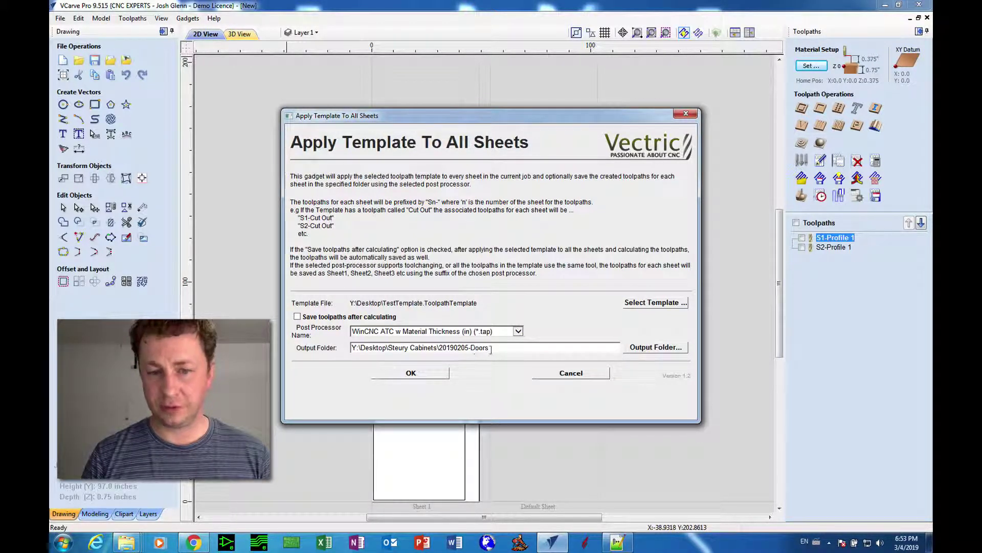
{"action": "left_click_drag", "start_coordinate": [418, 344], "coordinate": [348, 345]}
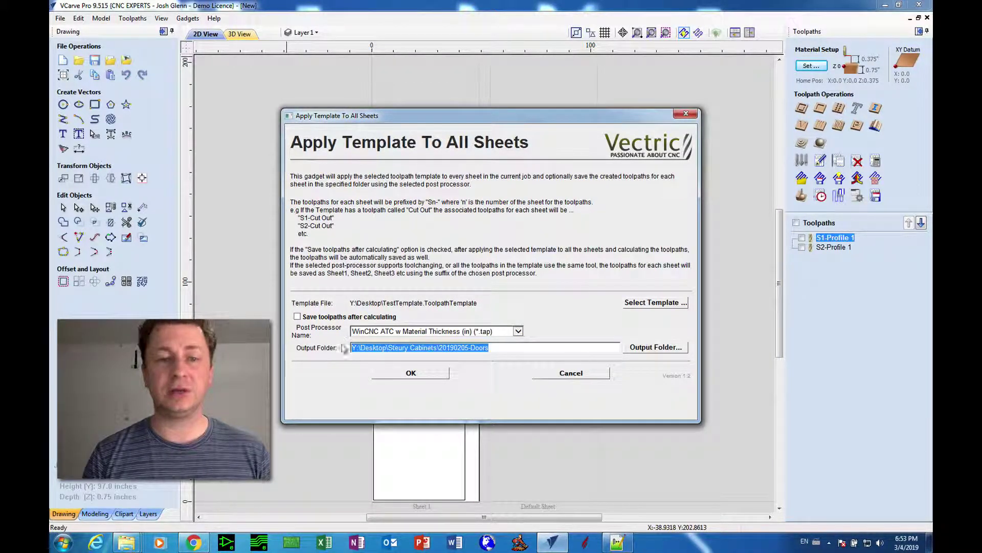
{"action": "left_click", "coordinate": [297, 317]}
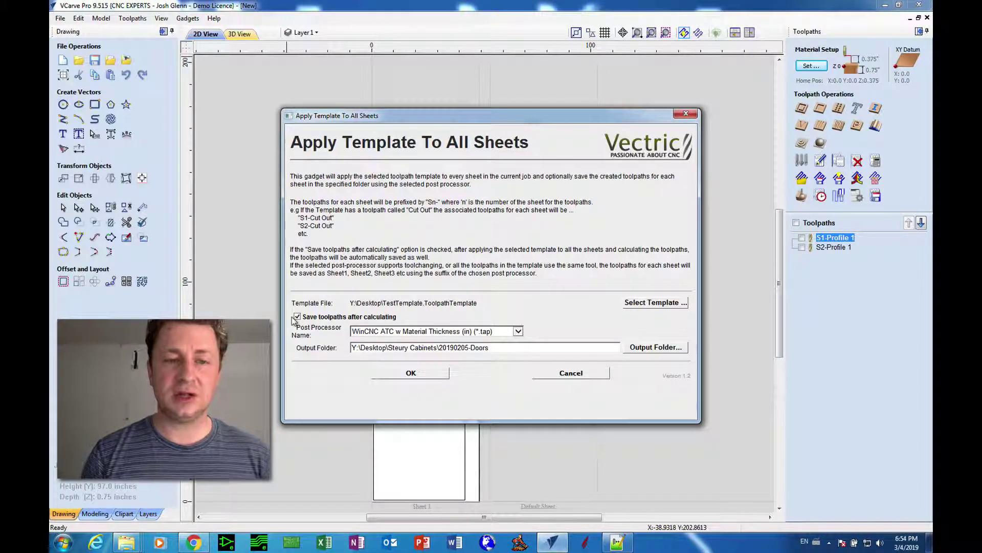
{"action": "left_click", "coordinate": [394, 379]}
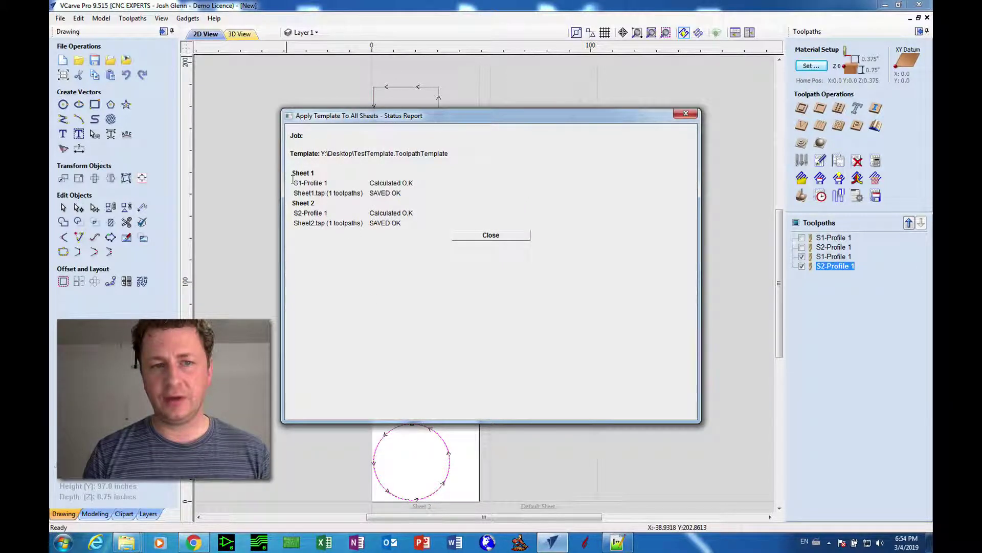
Review the S1-Profile 1 and Sheet .tap results in the status report, then close it
{"action": "left_click_drag", "start_coordinate": [292, 182], "coordinate": [405, 225]}
{"action": "left_click_drag", "start_coordinate": [294, 183], "coordinate": [407, 182]}
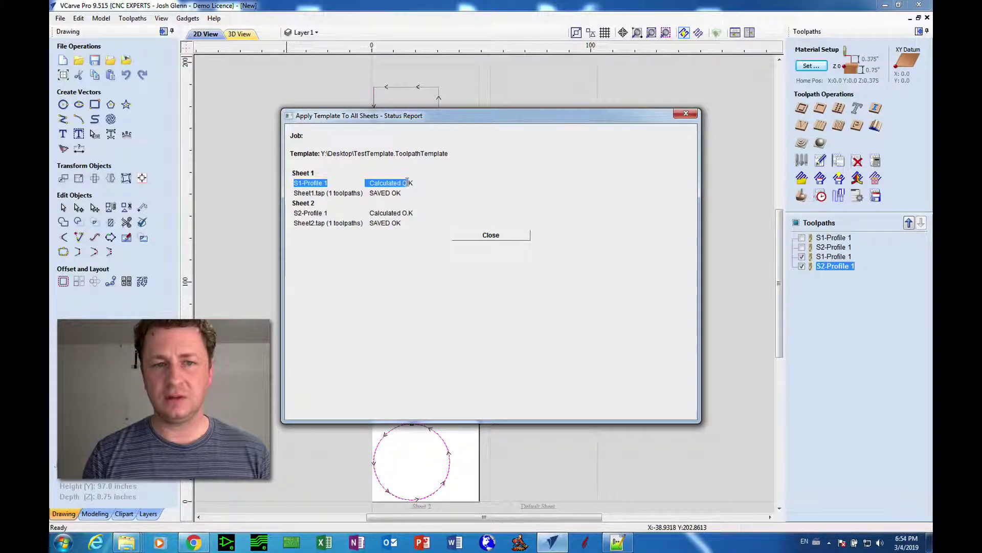
{"action": "double_click", "coordinate": [314, 182]}
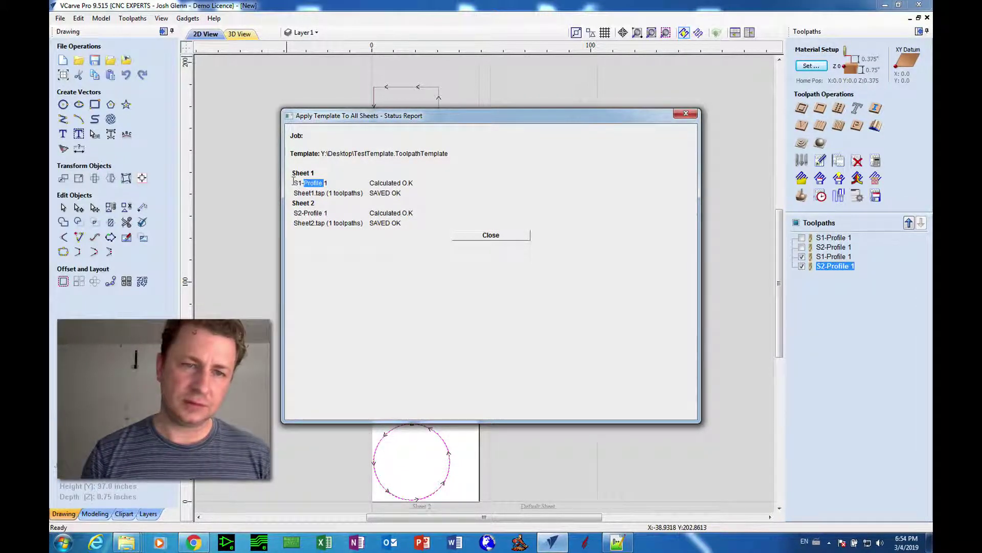
{"action": "left_click_drag", "start_coordinate": [294, 182], "coordinate": [336, 192]}
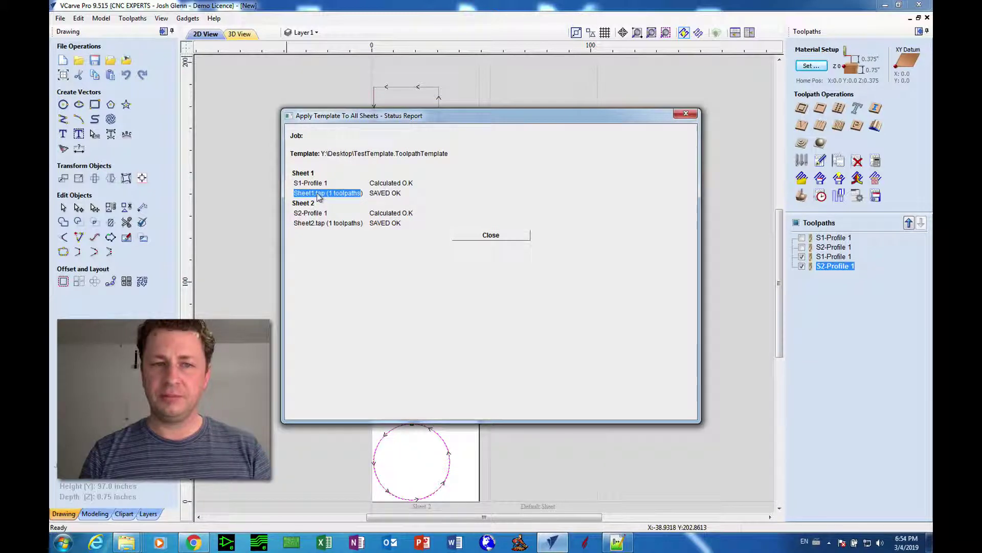
{"action": "left_click", "coordinate": [452, 237]}
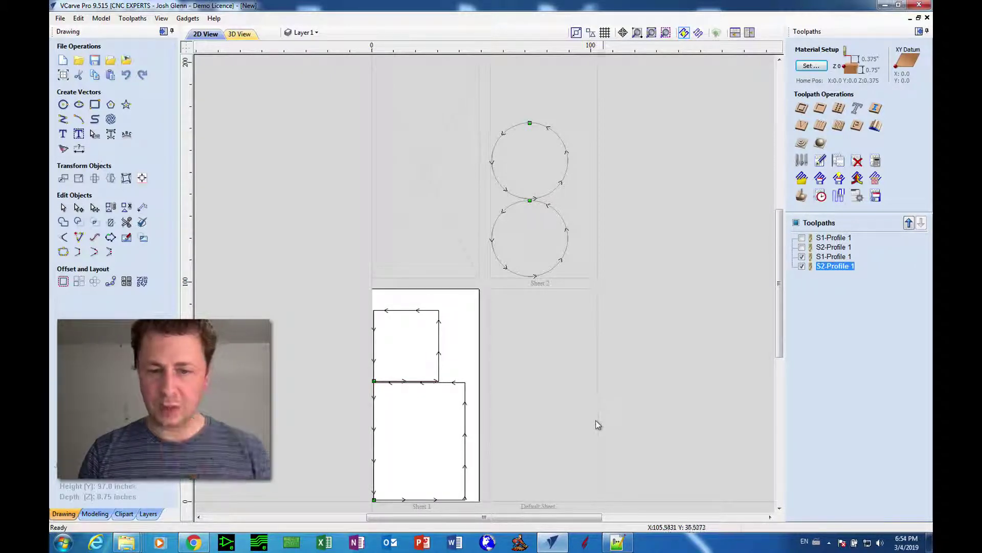
{"action": "left_click", "coordinate": [129, 541]}
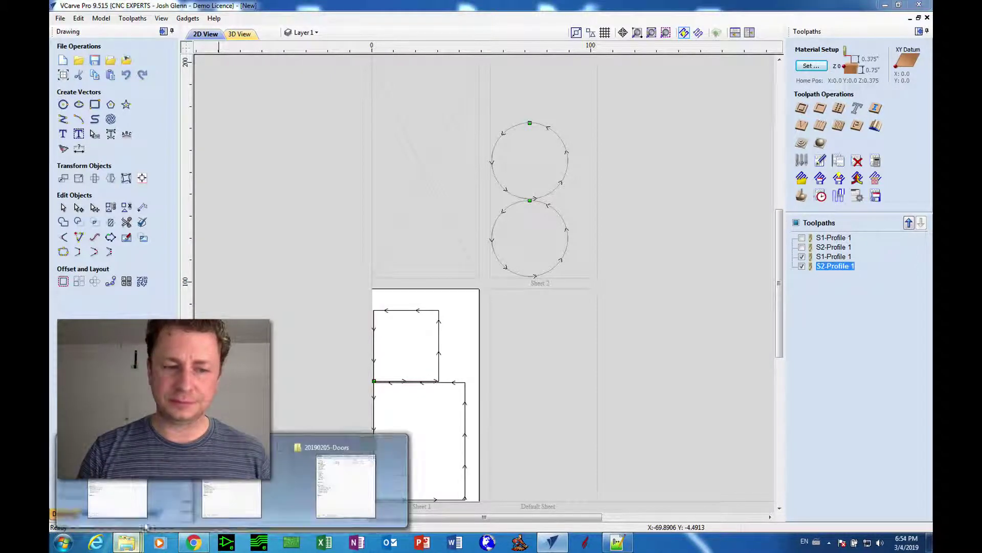
{"action": "left_click", "coordinate": [328, 504]}
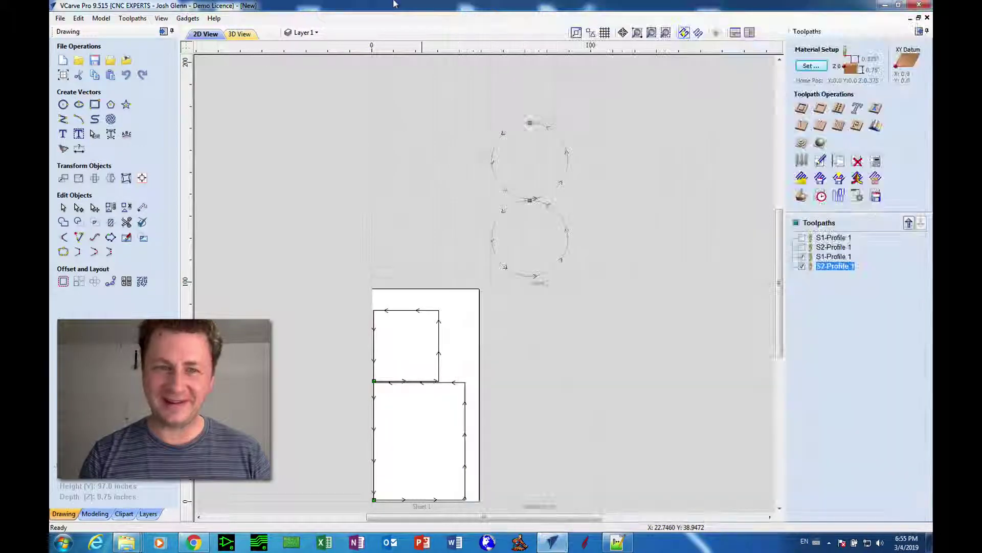
{"action": "left_click", "coordinate": [438, 29]}
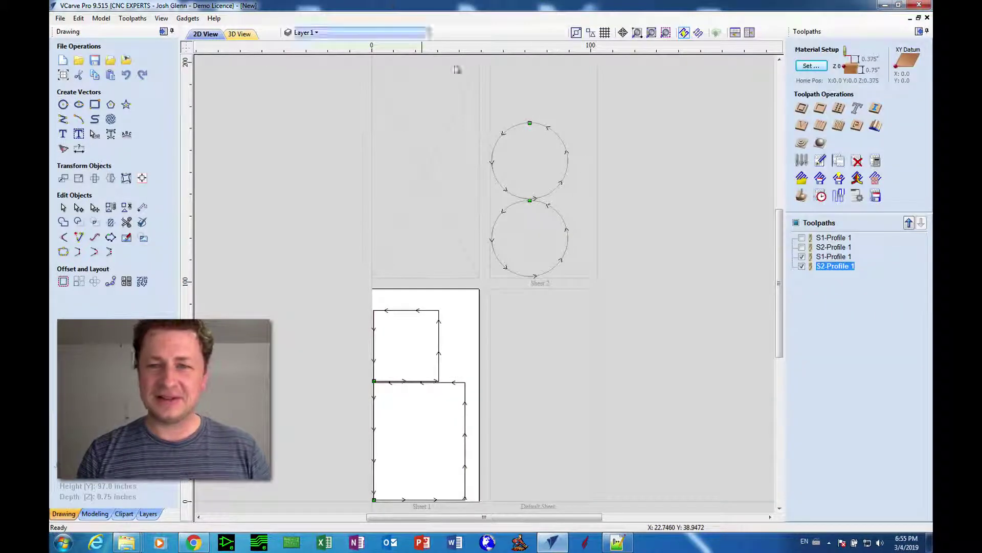
Delete all four profile toolpaths using Delete All from the S2-Profile 1 context menu
{"action": "left_click", "coordinate": [821, 240]}
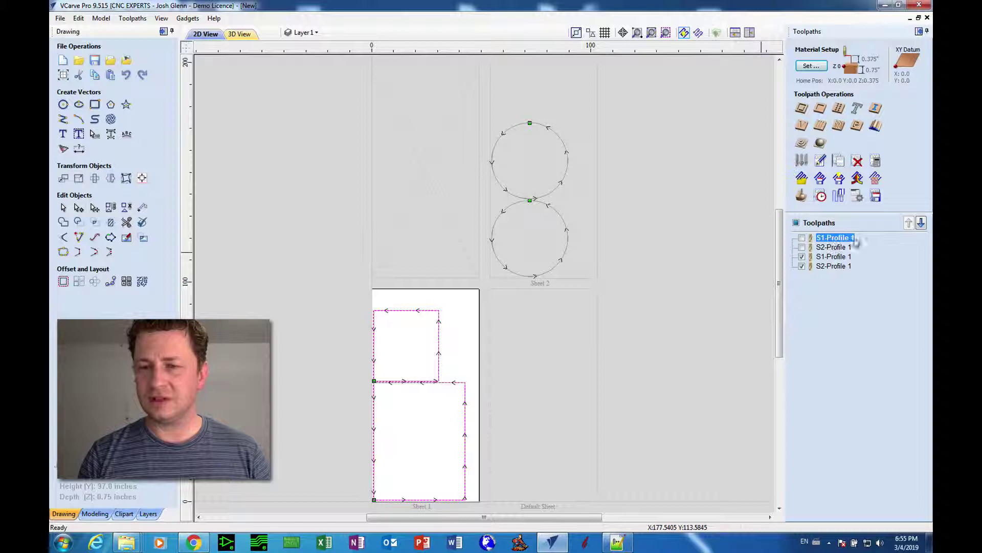
{"action": "right_click", "coordinate": [825, 250]}
{"action": "mouse_move", "coordinate": [862, 352]}
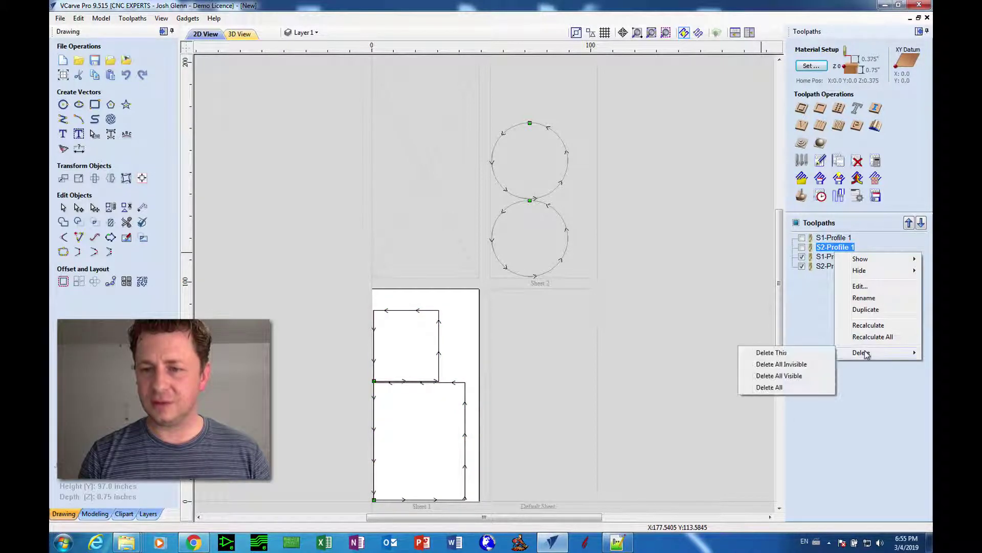
{"action": "left_click", "coordinate": [799, 387]}
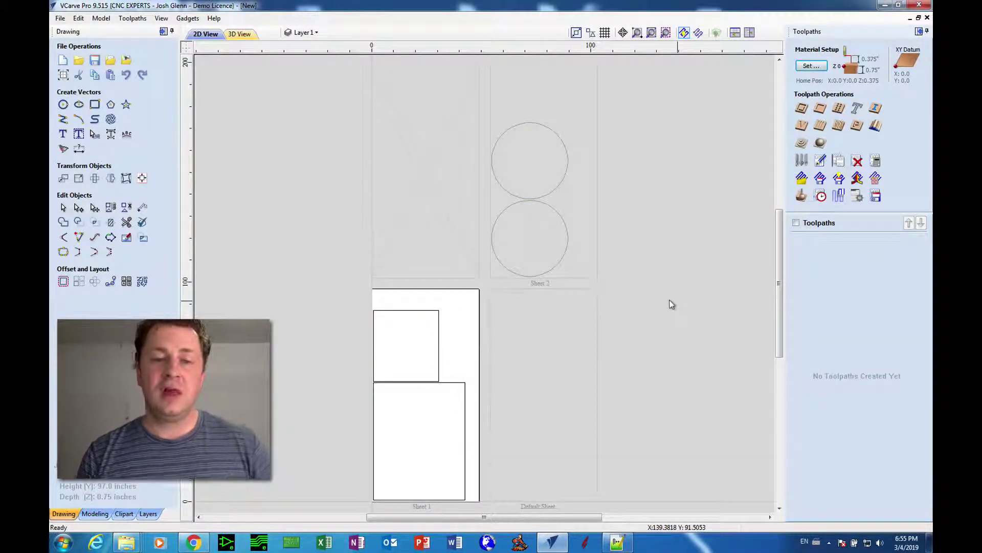
{"action": "left_click", "coordinate": [187, 18]}
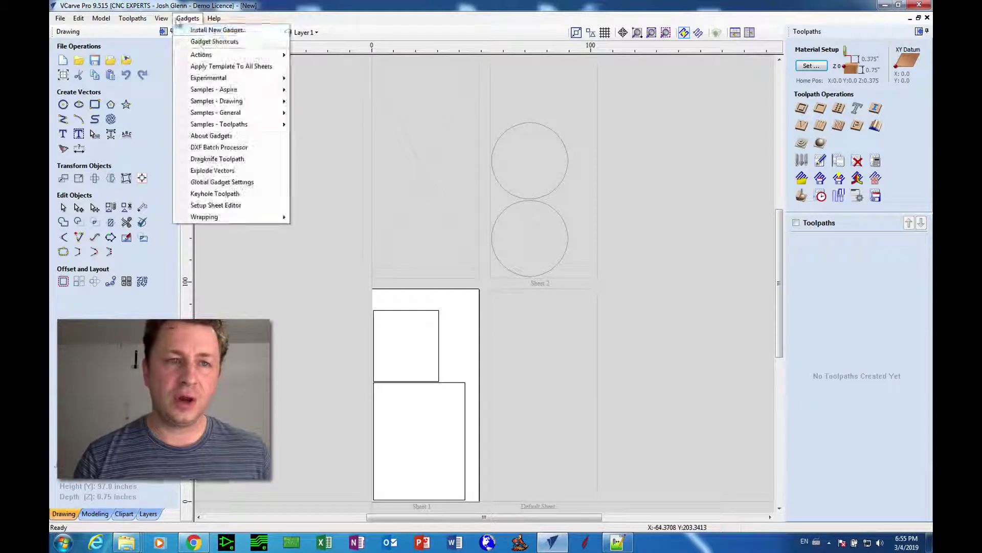
Rerun Apply Template To All Sheets, confirming the 20190205-Doors output folder, saving Sheet1.tap and Sheet2.tap
{"action": "left_click", "coordinate": [228, 67]}
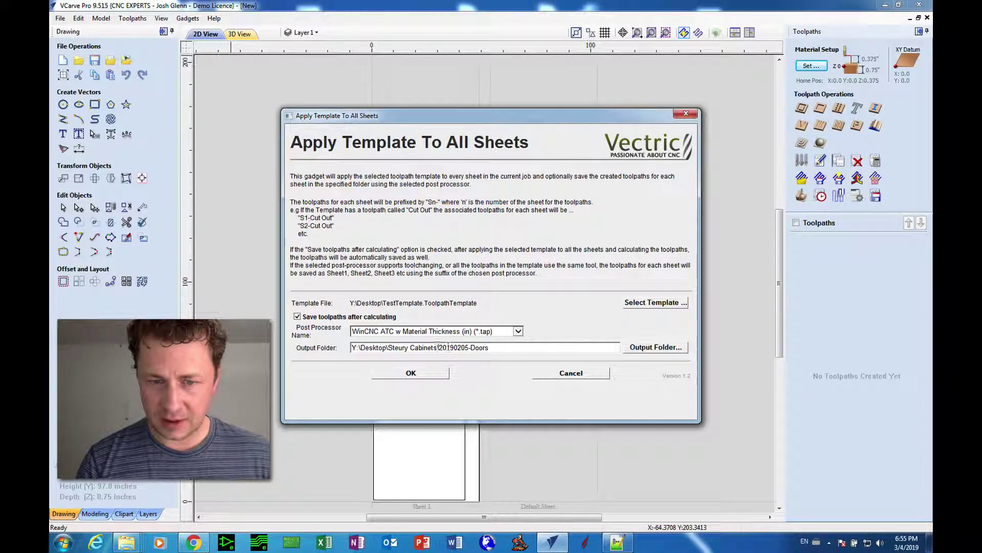
{"action": "left_click_drag", "start_coordinate": [438, 346], "coordinate": [471, 348]}
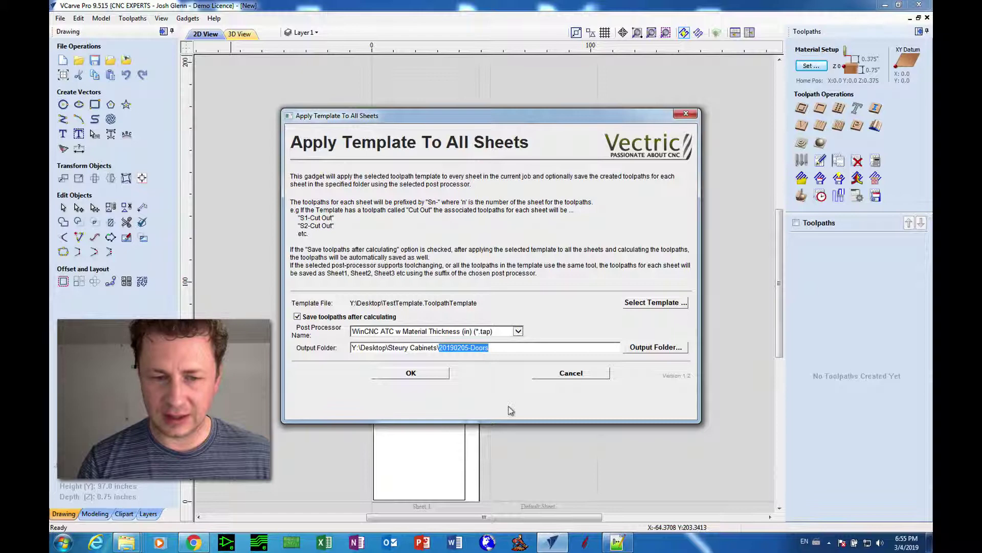
{"action": "left_click", "coordinate": [126, 542]}
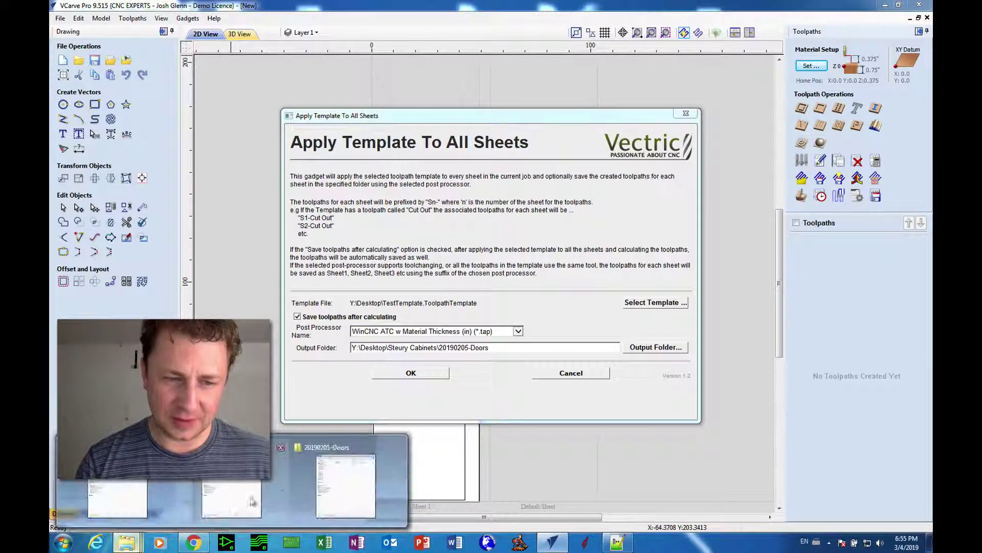
{"action": "left_click", "coordinate": [333, 492]}
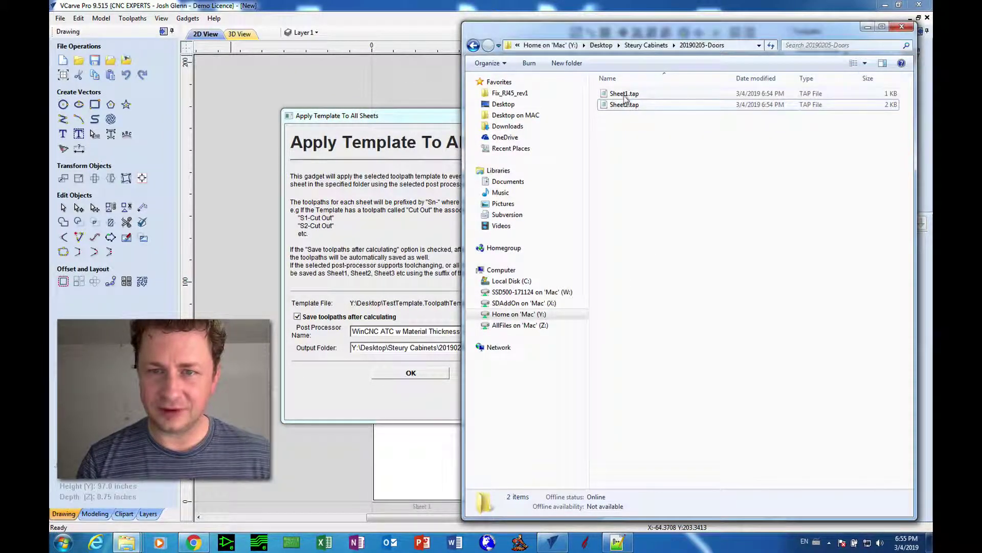
{"action": "left_click", "coordinate": [425, 187]}
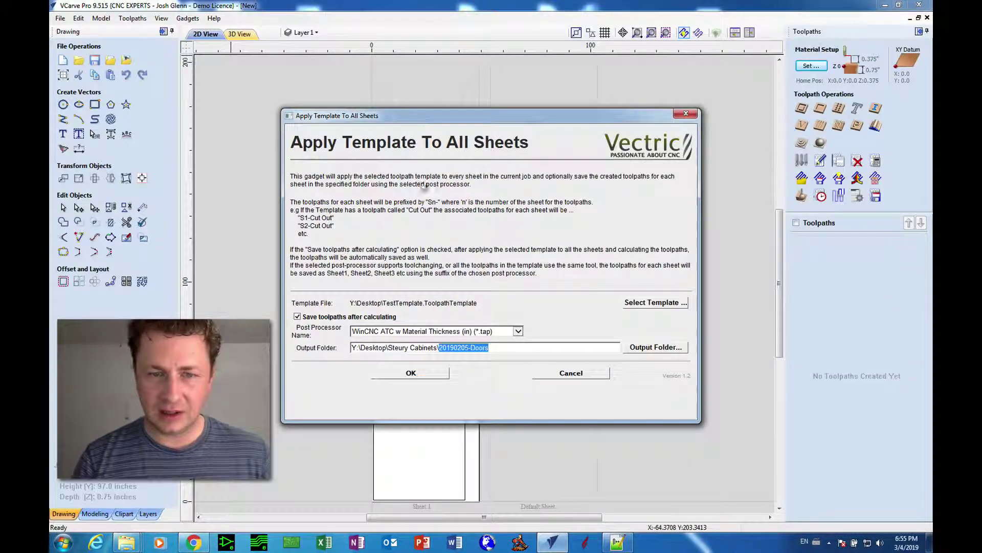
{"action": "left_click", "coordinate": [506, 347]}
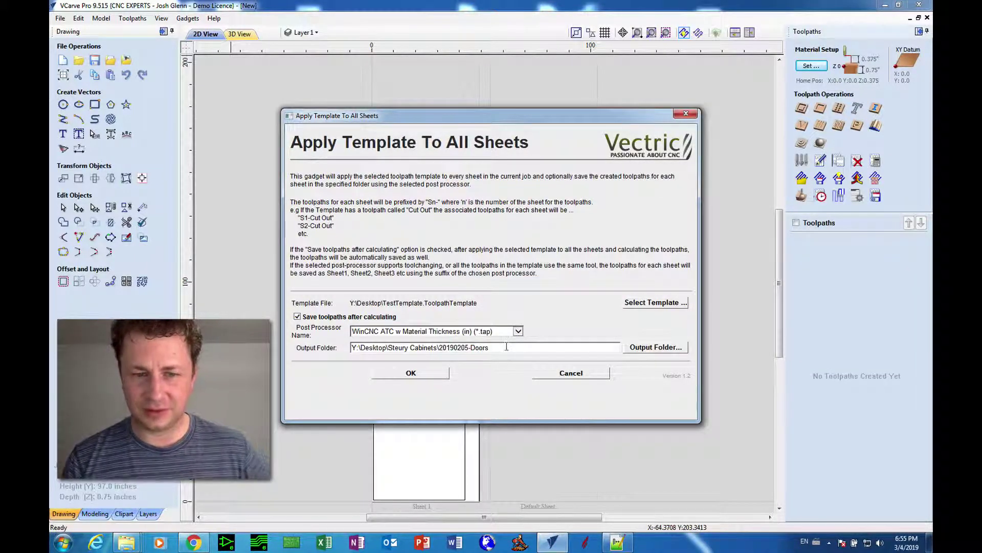
{"action": "left_click", "coordinate": [424, 375]}
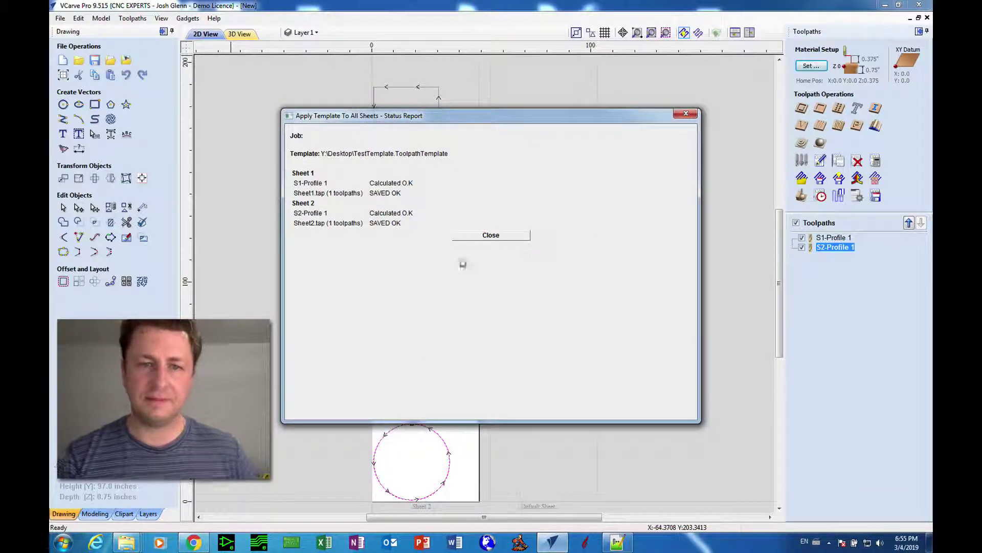
Close the status report and bring up the 20190205-Doors folder showing Sheet1.tap and Sheet2.tap
{"action": "left_click", "coordinate": [463, 236]}
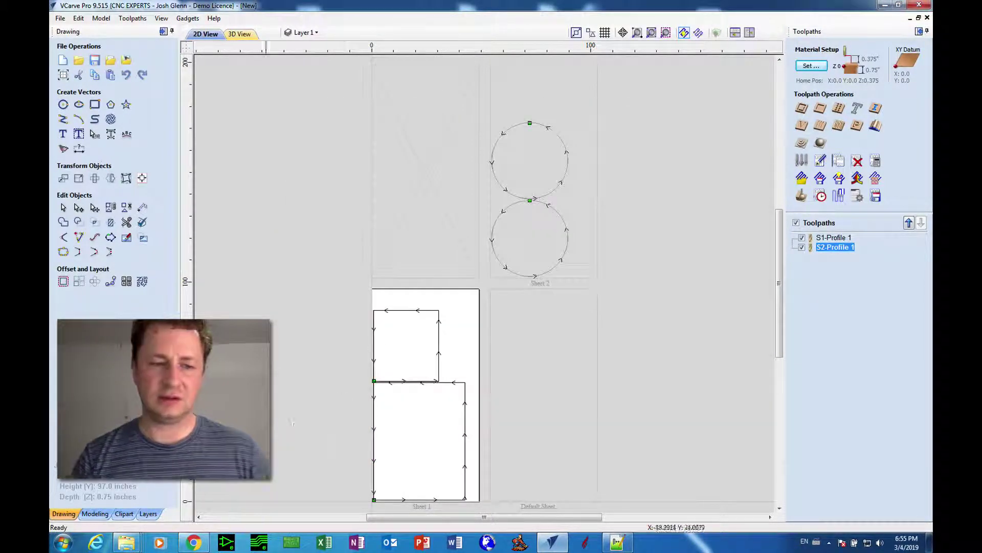
{"action": "mouse_move", "coordinate": [124, 544]}
{"action": "left_click", "coordinate": [339, 486]}
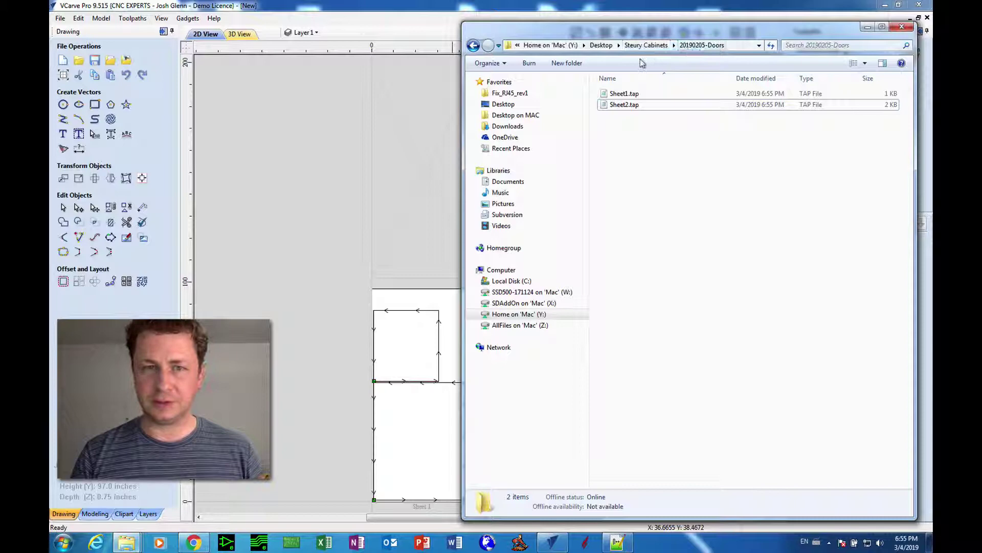
Back in VCarve, delete all toolpaths via S2-Profile 1's Delete > Delete All
{"action": "left_click", "coordinate": [371, 5]}
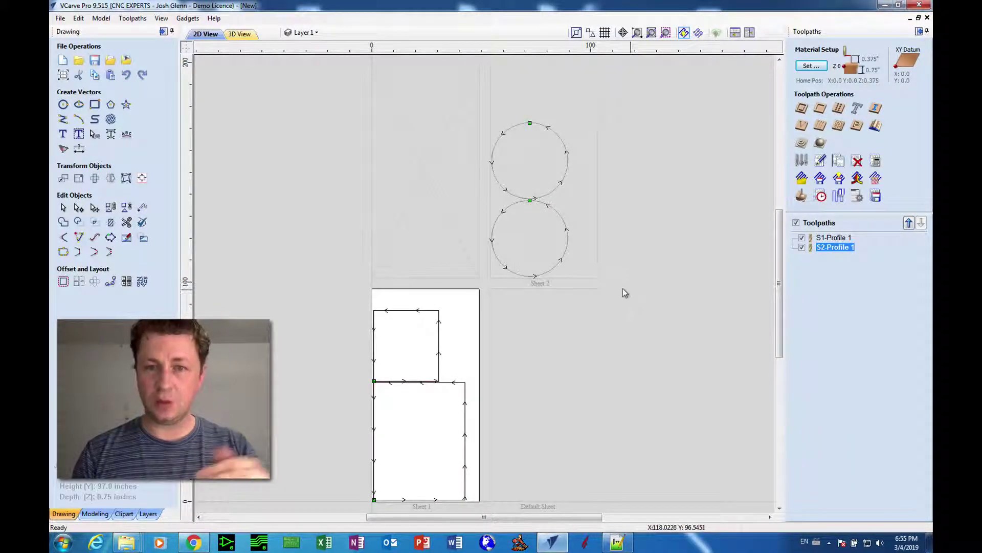
{"action": "right_click", "coordinate": [841, 246]}
{"action": "mouse_move", "coordinate": [869, 347]}
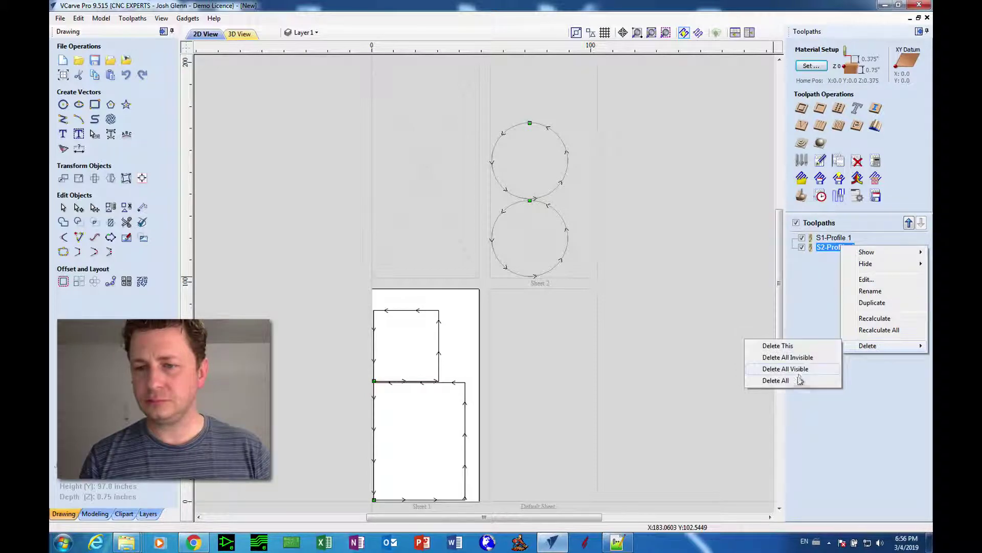
{"action": "left_click", "coordinate": [798, 379]}
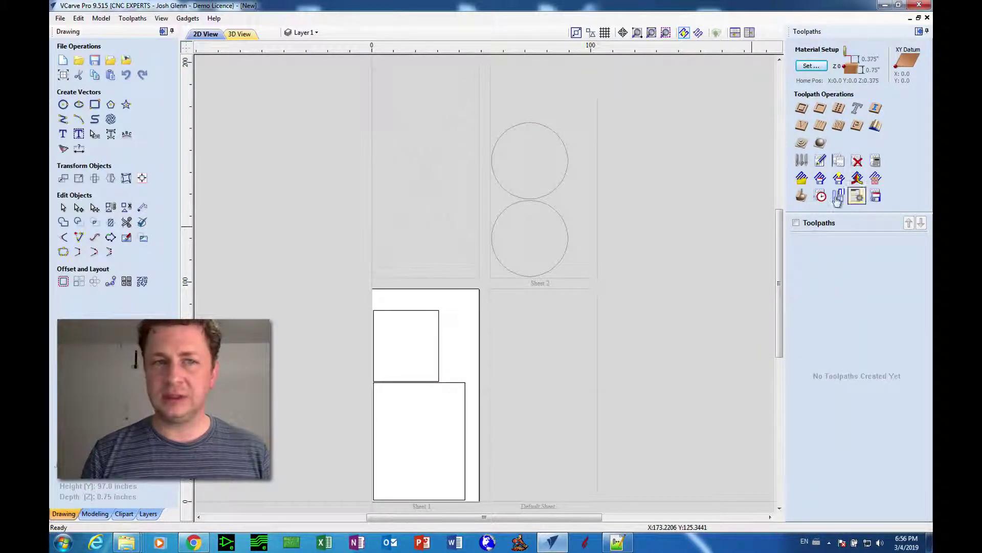
Run Apply Template To All Sheets with the output folder changed to 20190304-Doors01
{"action": "left_click", "coordinate": [187, 18]}
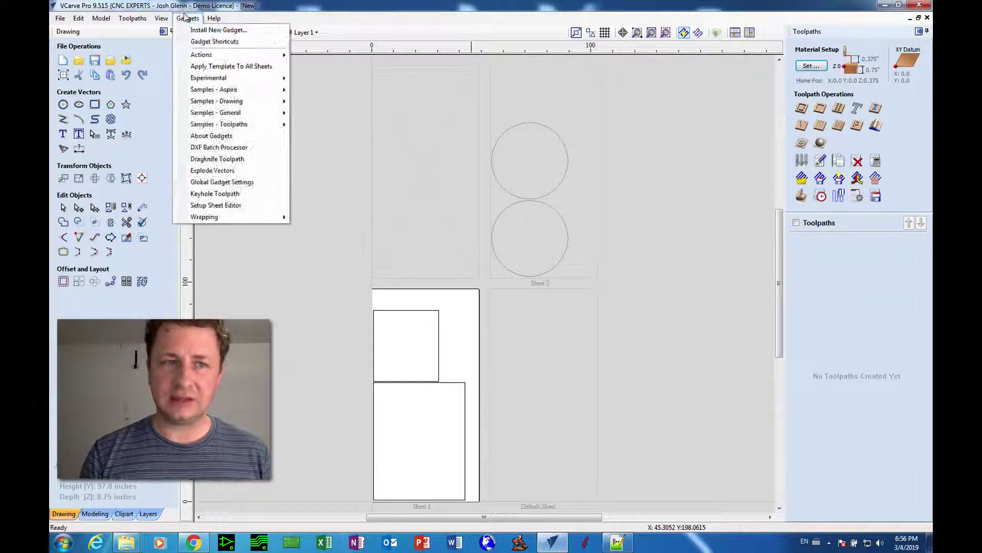
{"action": "left_click", "coordinate": [221, 68]}
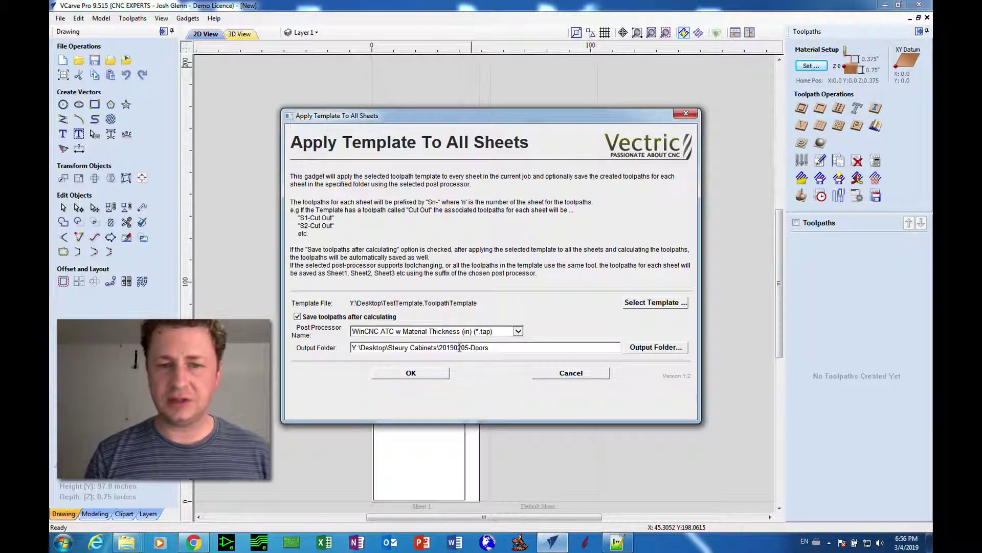
{"action": "left_click_drag", "start_coordinate": [458, 347], "coordinate": [466, 346]}
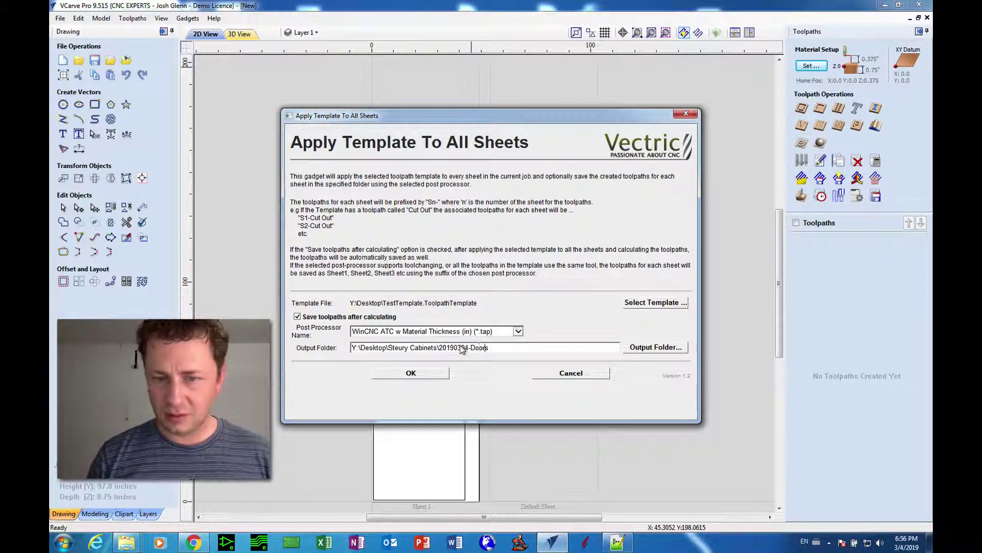
{"action": "type", "text": "01"}
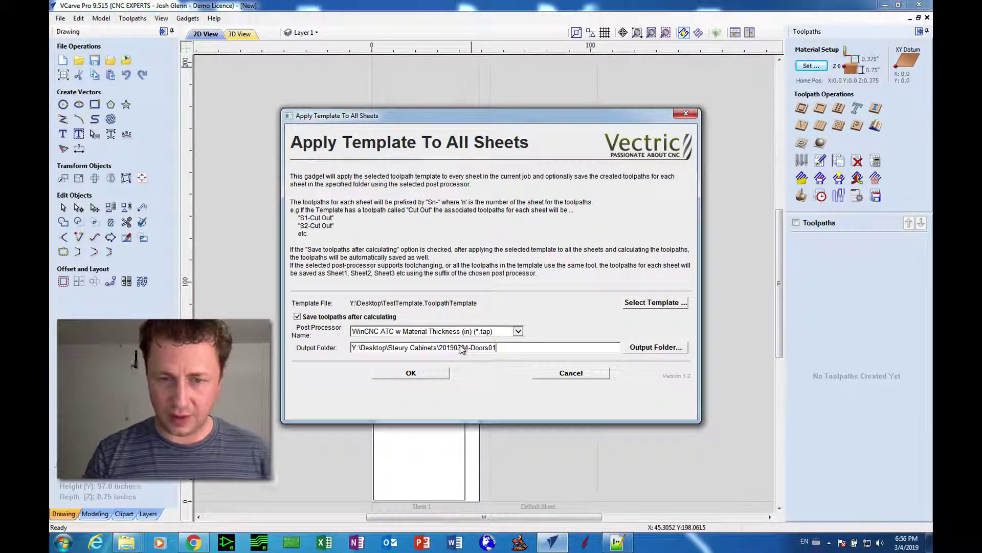
{"action": "left_click", "coordinate": [414, 374]}
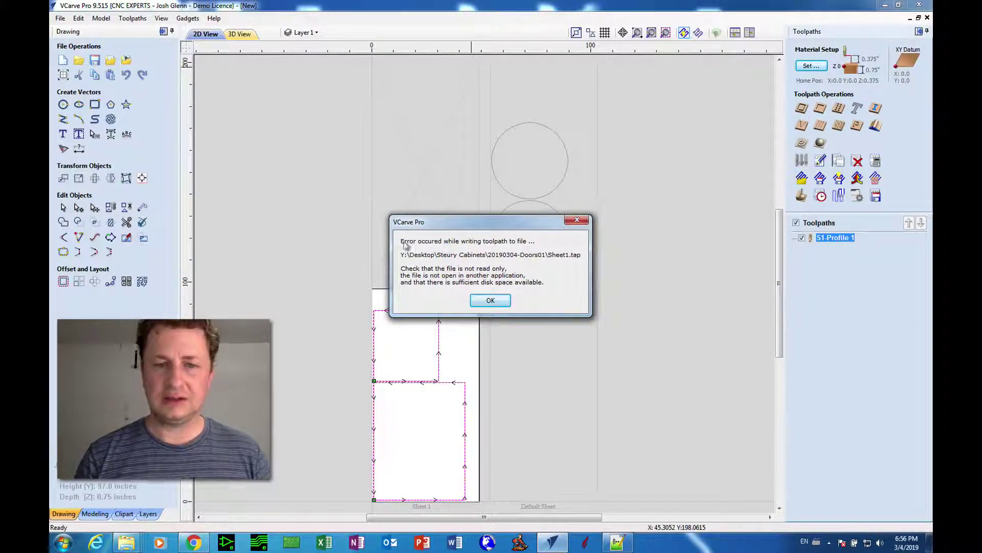
Dismiss the Sheet1.tap and Sheet2.tap write errors and close the status report
{"action": "left_click", "coordinate": [486, 301]}
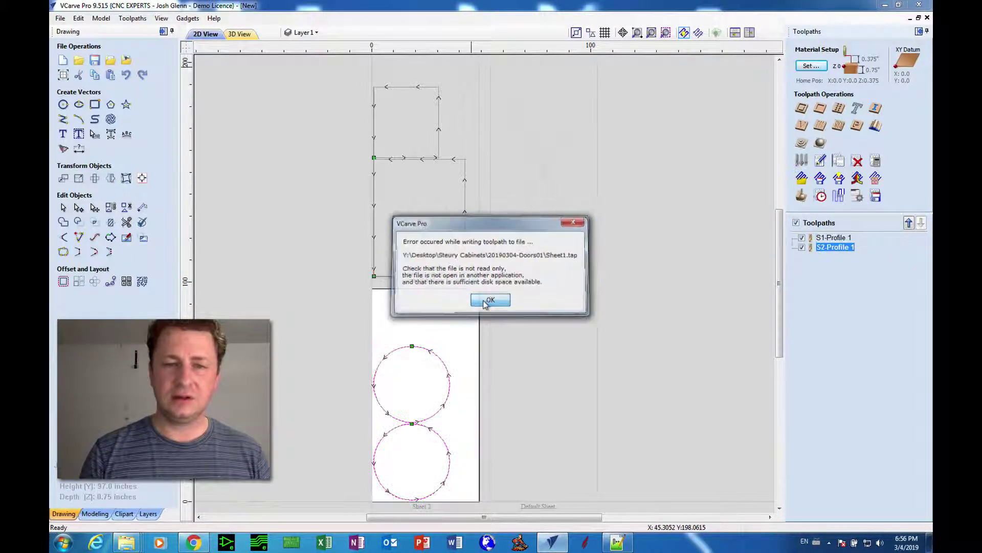
{"action": "left_click", "coordinate": [486, 301]}
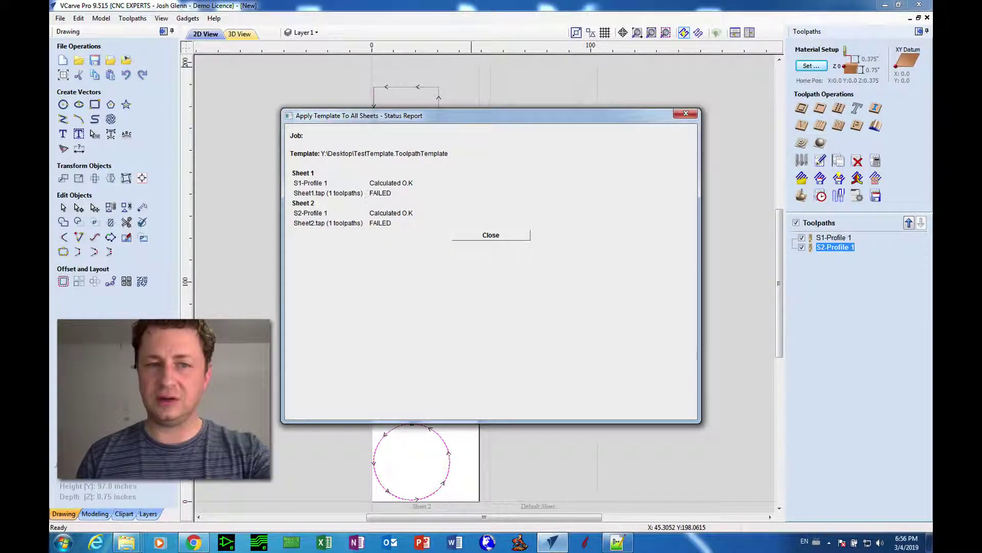
{"action": "left_click", "coordinate": [472, 238]}
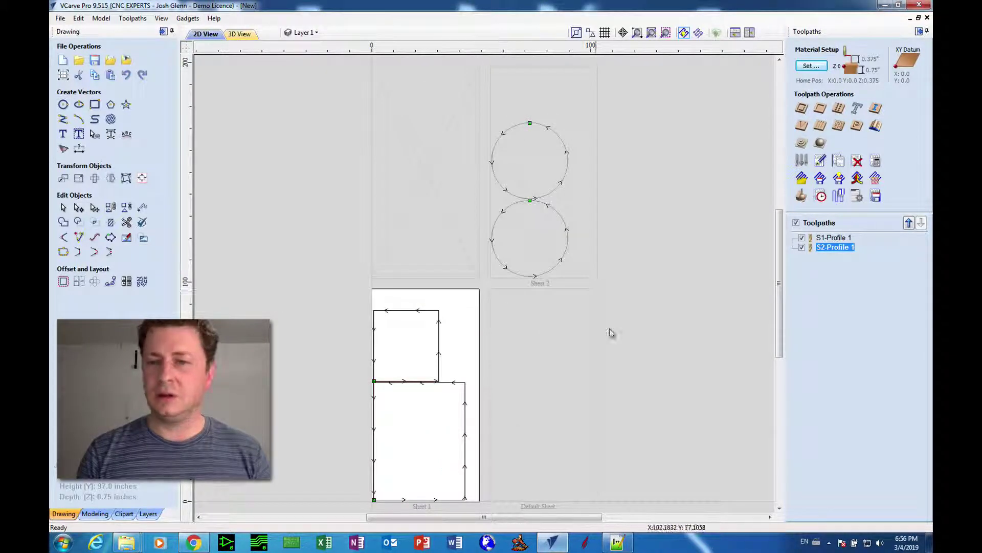
Delete all newly created toolpaths from S2-Profile 1's Delete > Delete All
{"action": "right_click", "coordinate": [819, 248]}
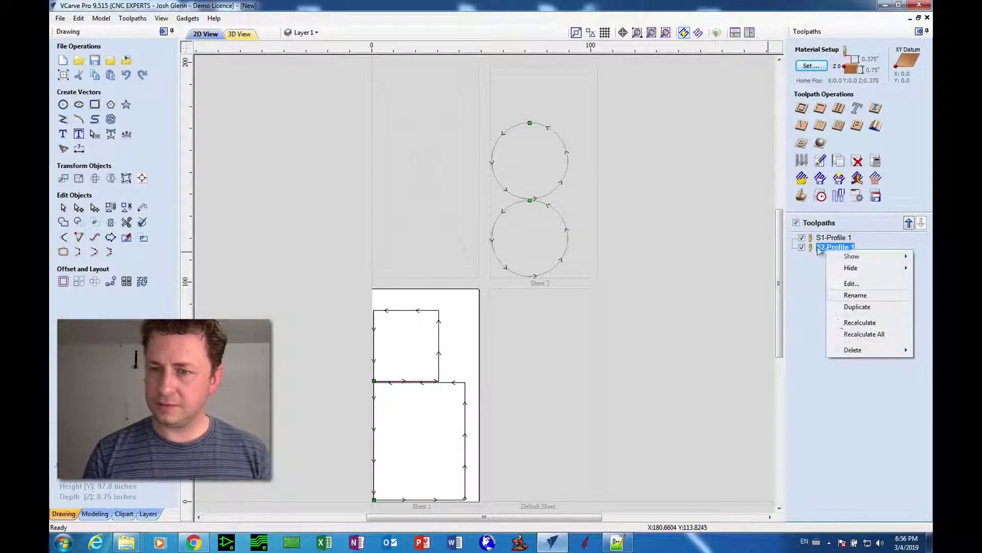
{"action": "mouse_move", "coordinate": [852, 349]}
{"action": "left_click", "coordinate": [762, 386]}
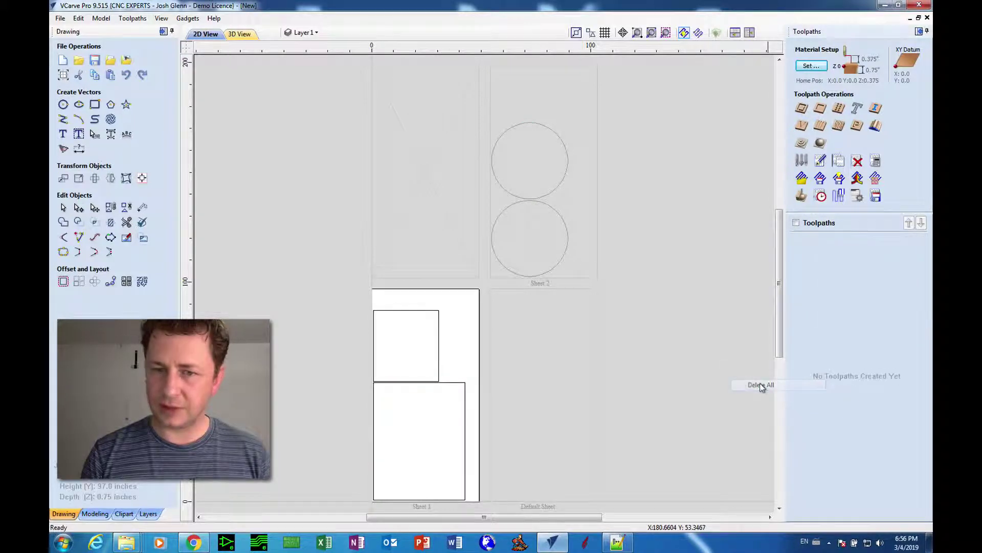
Switch to the 20190205-Doors Explorer window and go up to Steury Cabinets
{"action": "mouse_move", "coordinate": [126, 543]}
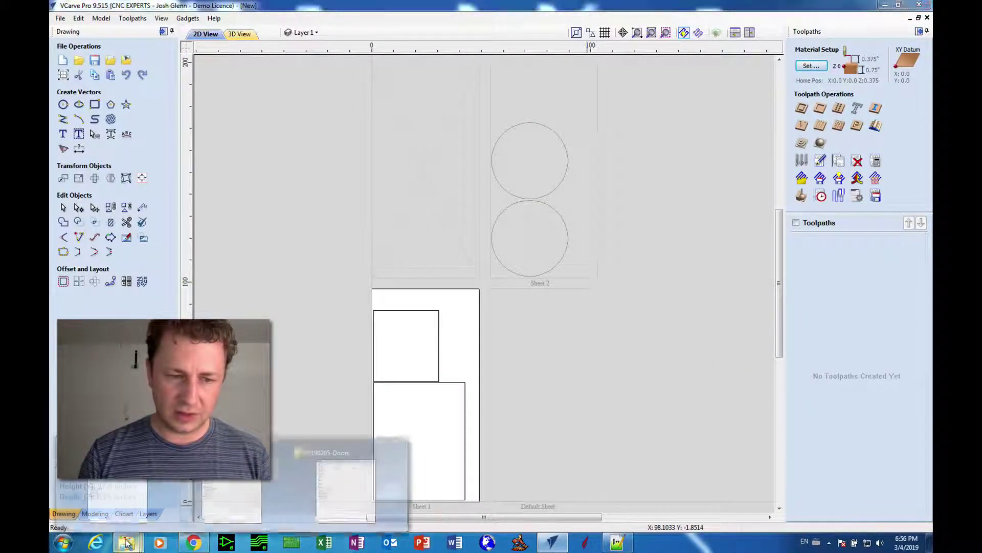
{"action": "left_click", "coordinate": [311, 484]}
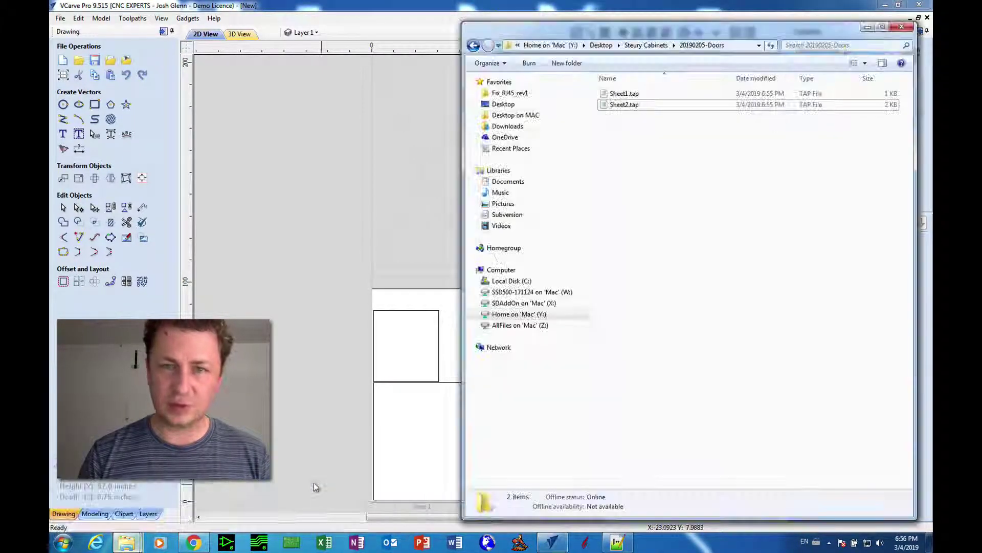
{"action": "left_click", "coordinate": [635, 46]}
{"action": "scroll", "coordinate": [818, 307], "scroll_direction": "down", "scroll_amount": 1}
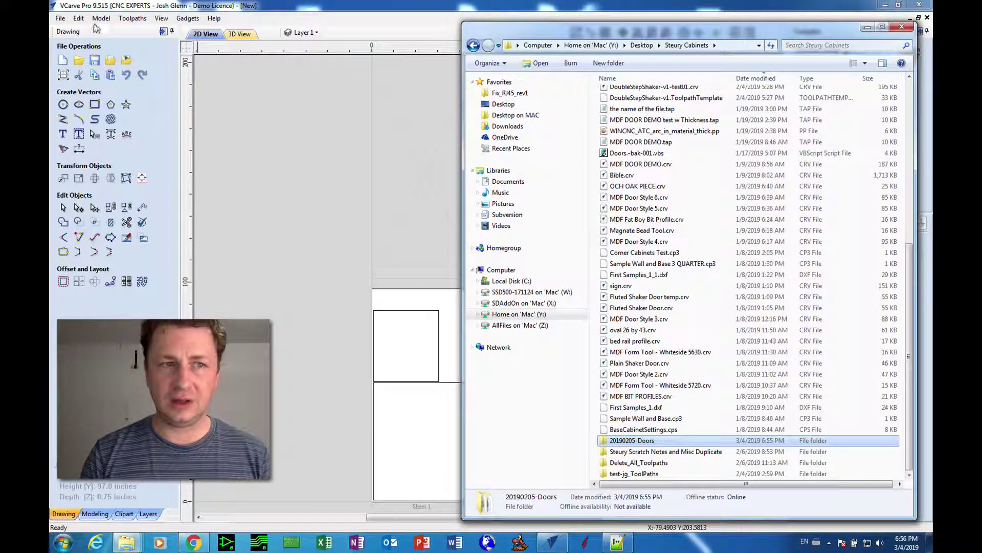
{"action": "left_click", "coordinate": [492, 66]}
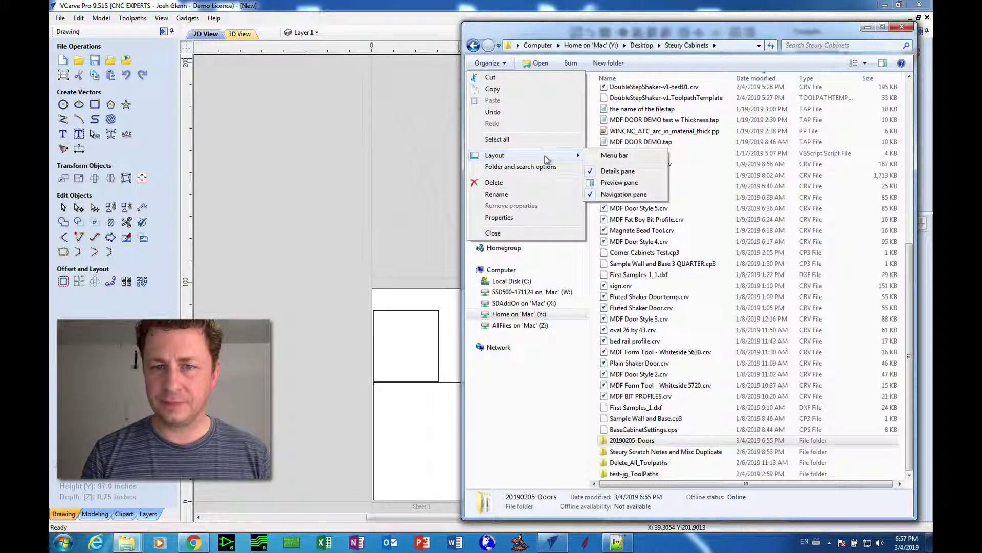
{"action": "left_click", "coordinate": [603, 64]}
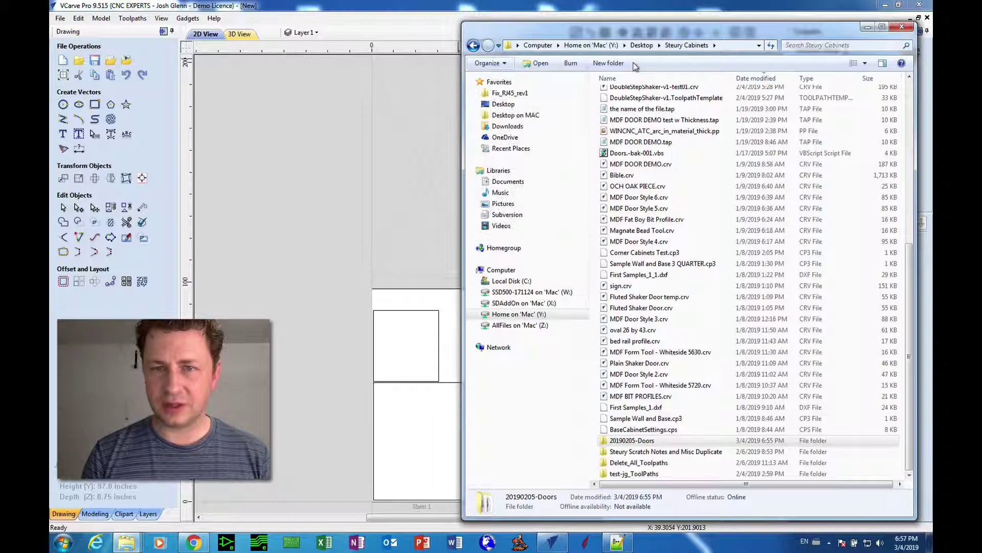
Create a new folder named 20190304-SomeJob and open it
{"action": "left_click", "coordinate": [599, 65]}
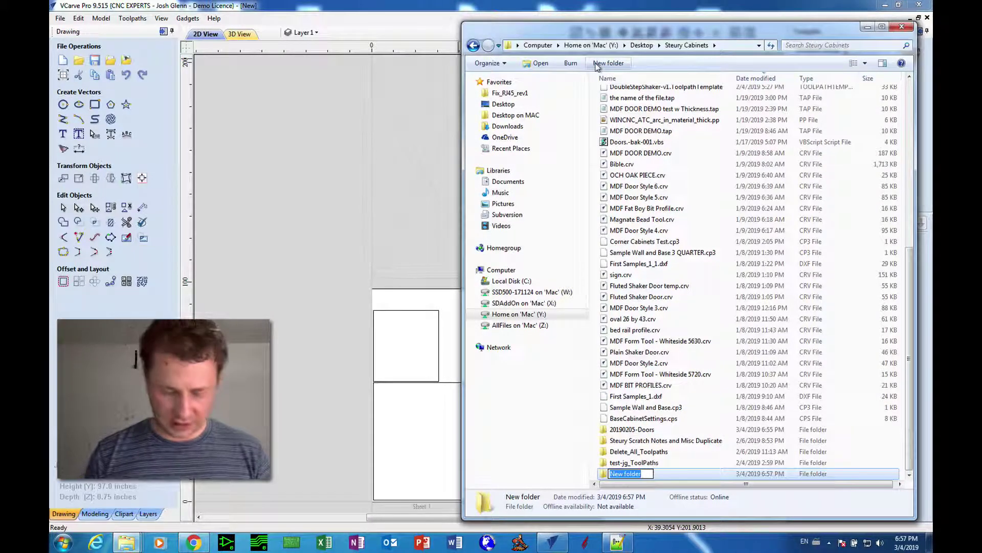
{"action": "type", "text": "201"}
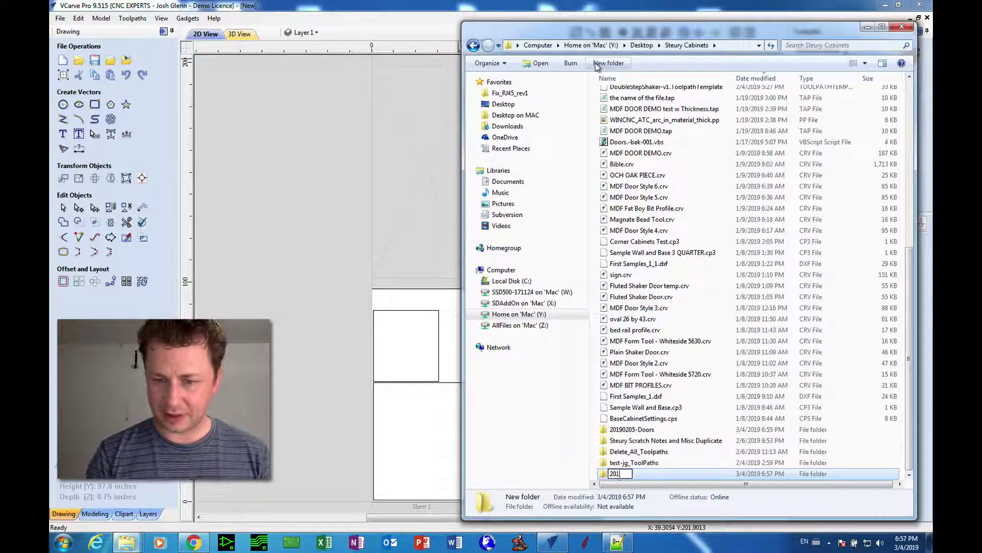
{"action": "type", "text": "9"}
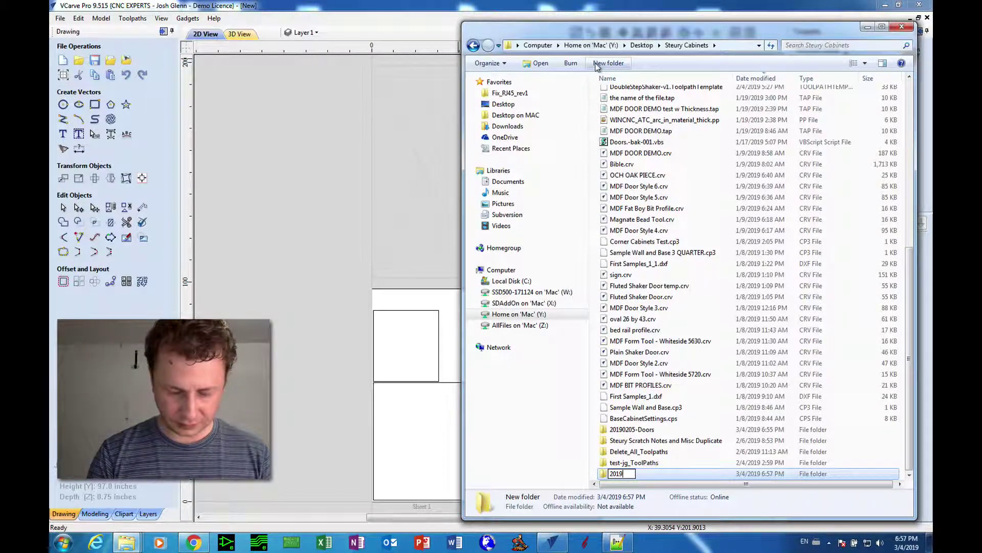
{"action": "type", "text": "0304"}
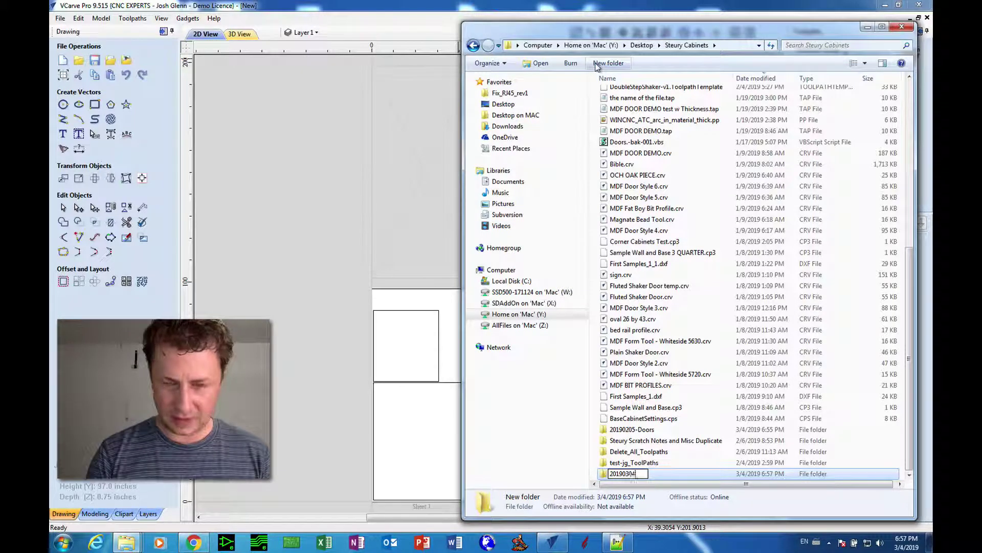
{"action": "type", "text": "-"}
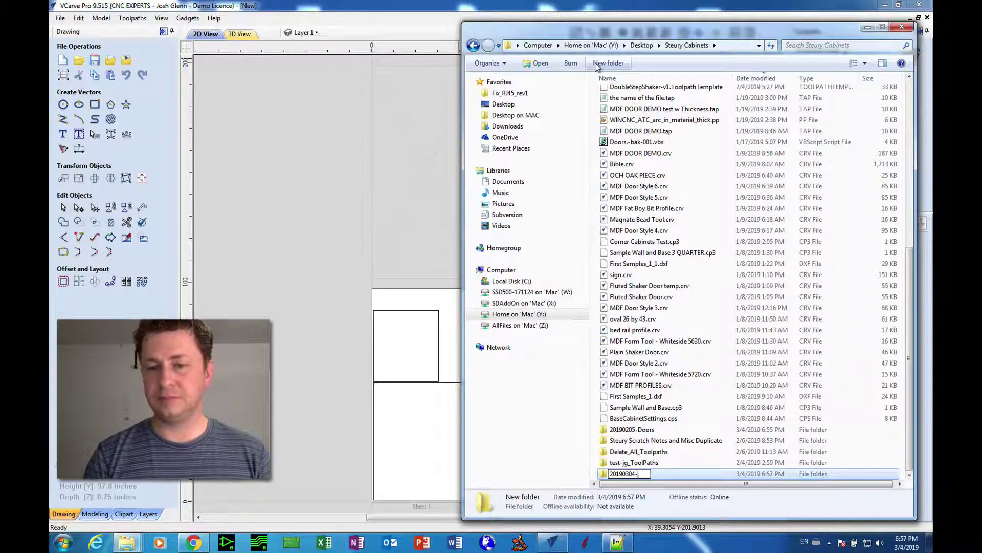
{"action": "type", "text": "SomeJob"}
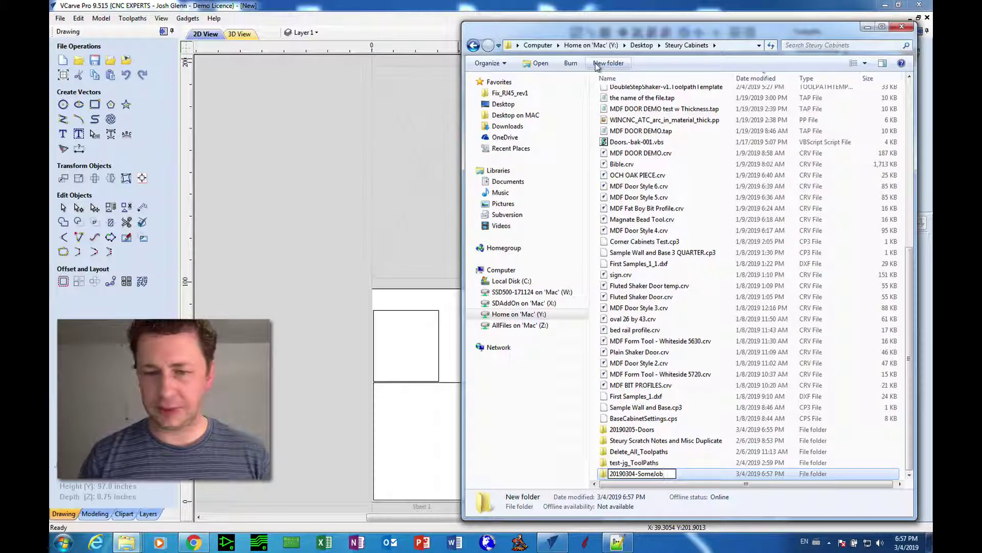
{"action": "key", "text": "Return"}
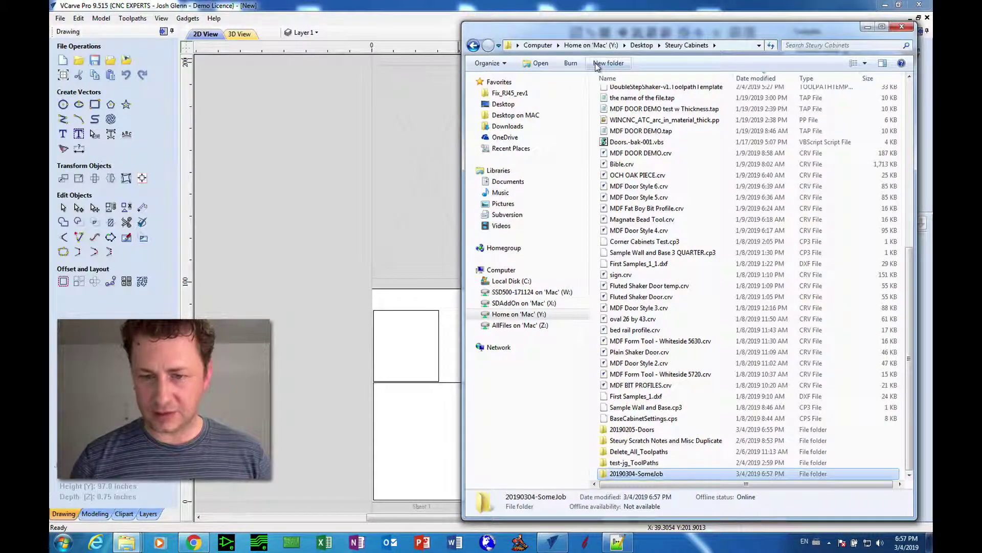
{"action": "double_click", "coordinate": [636, 473]}
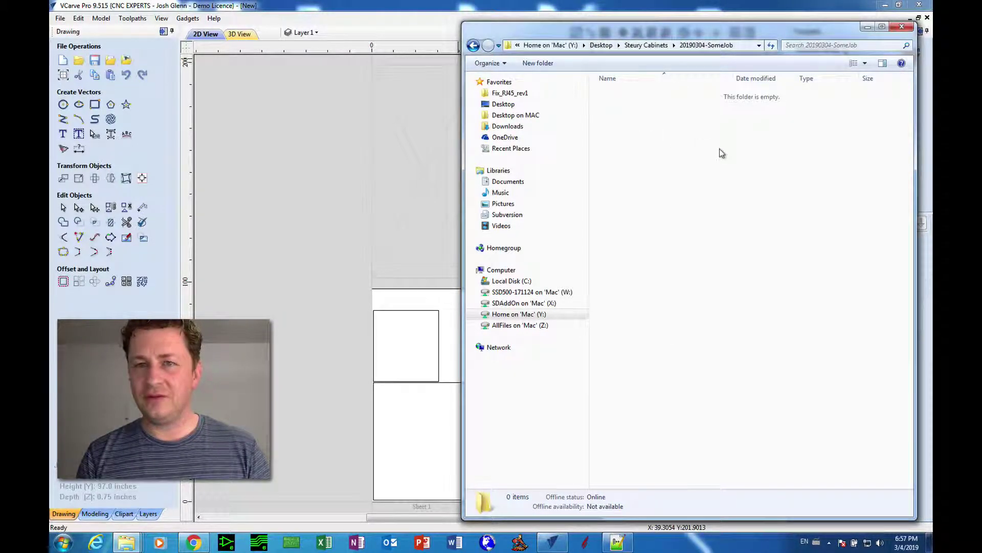
Apply the template to all sheets with output folder 20190304-SomeJob, then close the status report
{"action": "left_click", "coordinate": [323, 8]}
{"action": "left_click", "coordinate": [188, 18]}
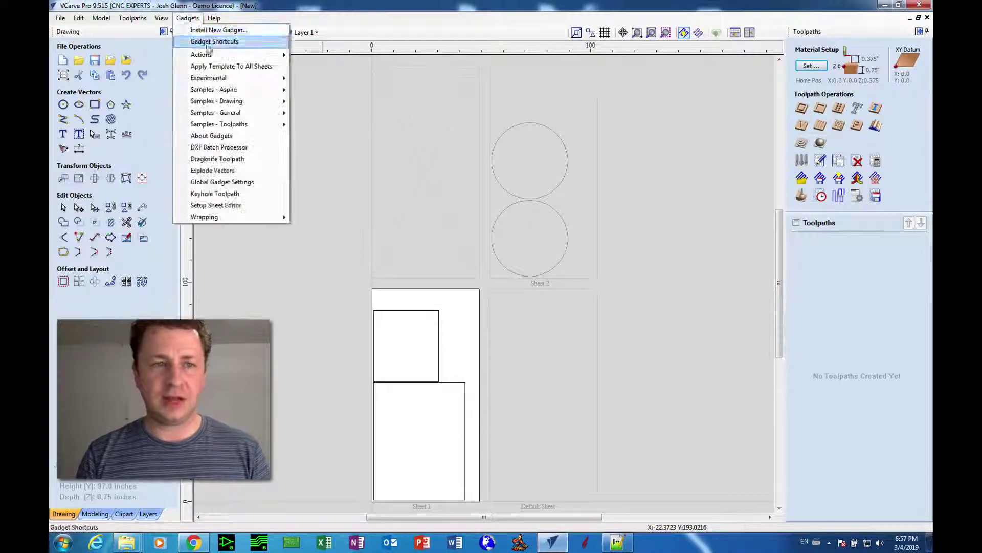
{"action": "left_click", "coordinate": [221, 67]}
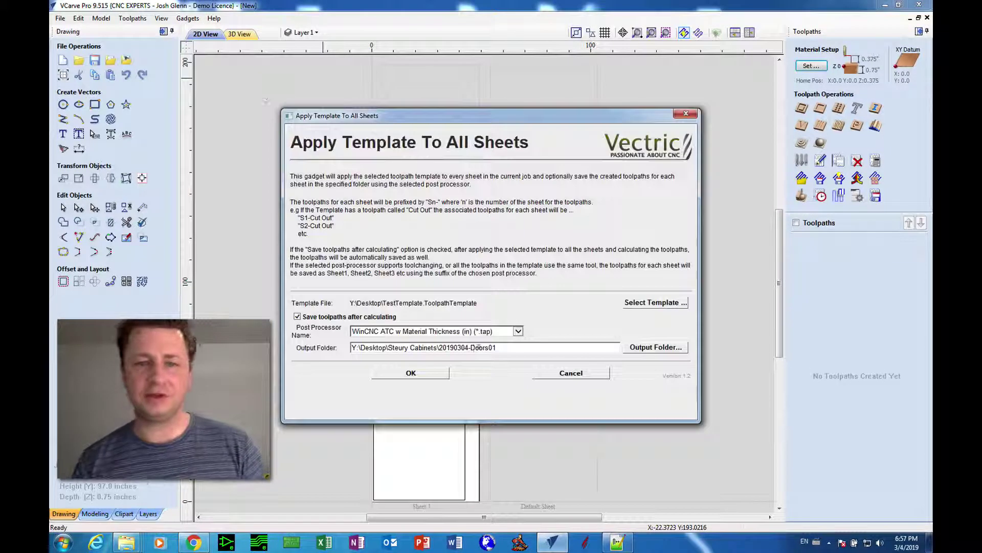
{"action": "left_click", "coordinate": [634, 350]}
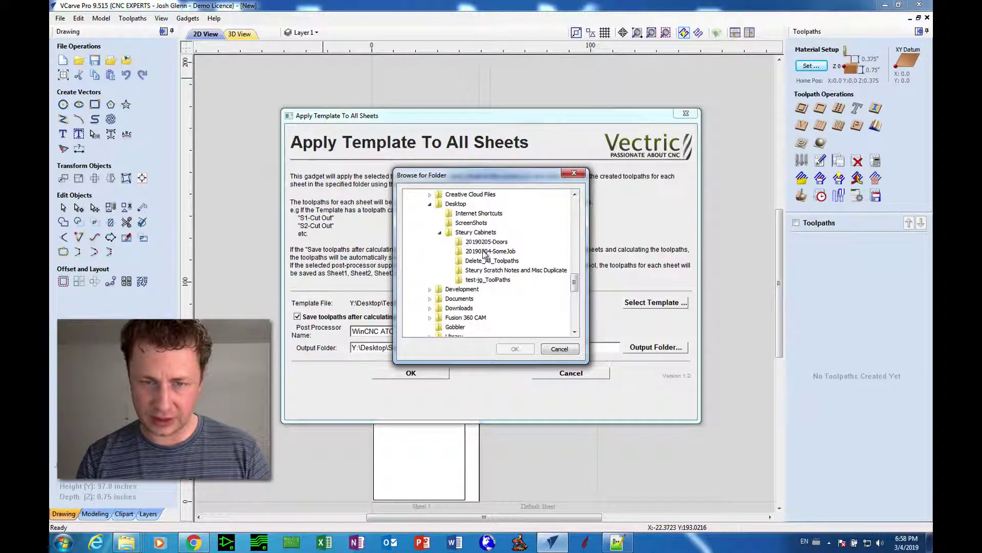
{"action": "left_click", "coordinate": [485, 252]}
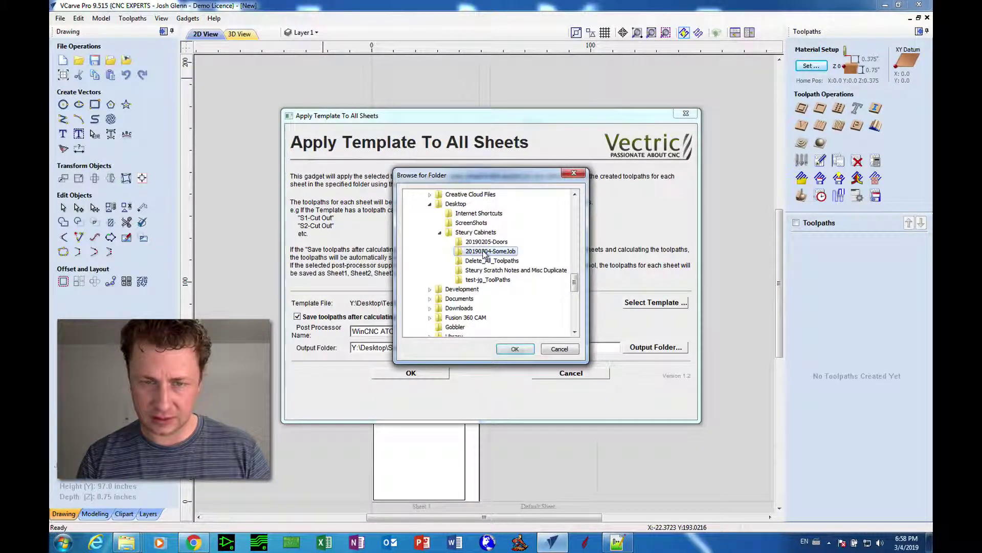
{"action": "left_click", "coordinate": [506, 348]}
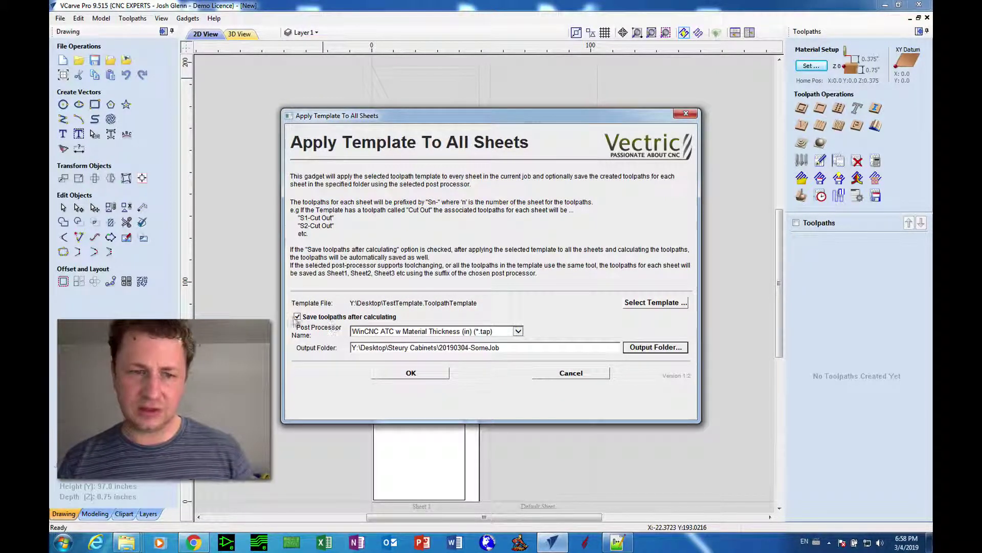
{"action": "left_click", "coordinate": [379, 374]}
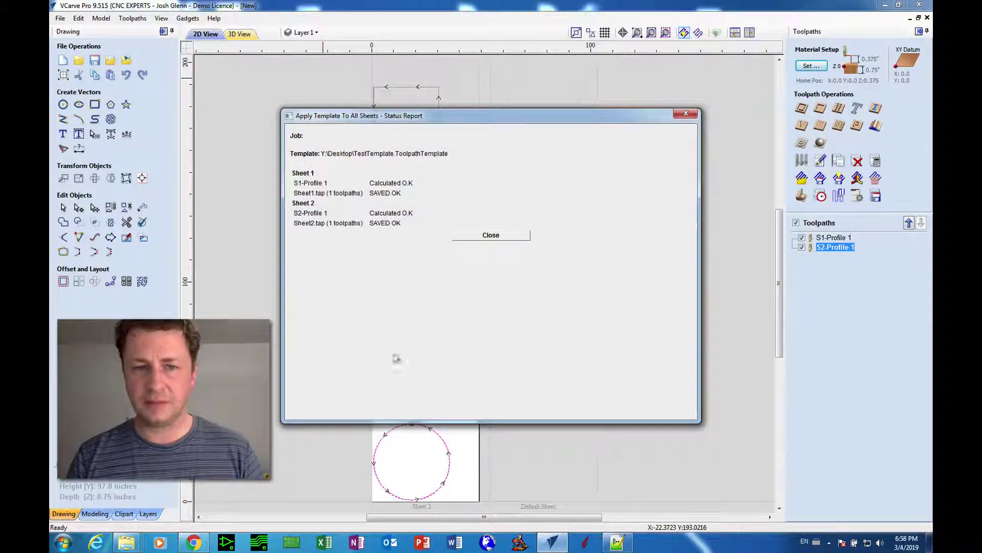
{"action": "left_click", "coordinate": [455, 237]}
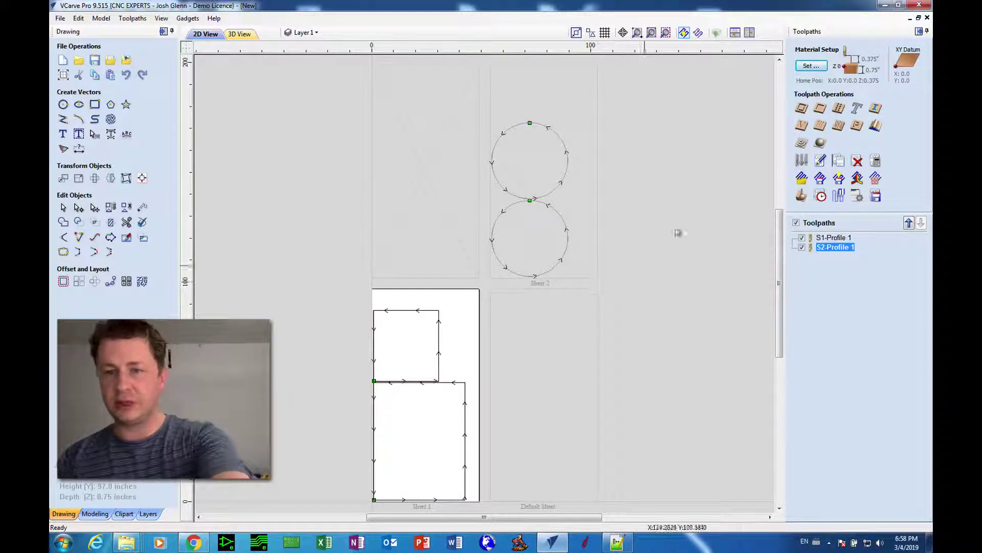
{"action": "mouse_move", "coordinate": [822, 240]}
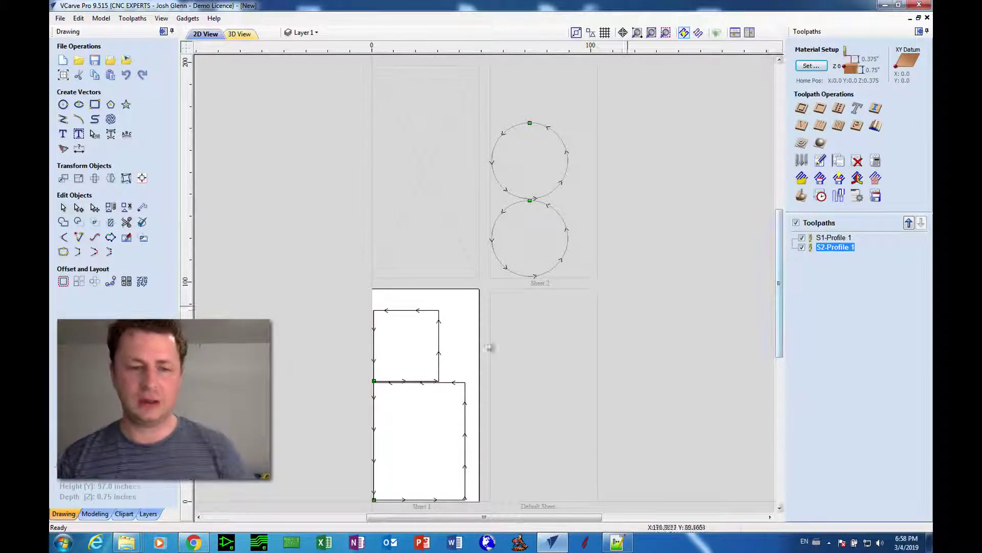
{"action": "mouse_move", "coordinate": [127, 542]}
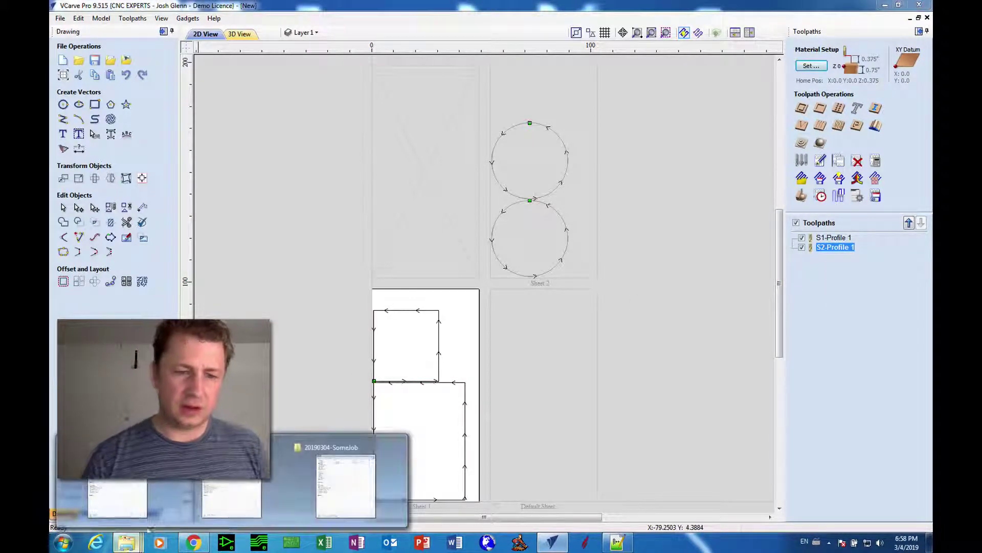
{"action": "left_click", "coordinate": [348, 478]}
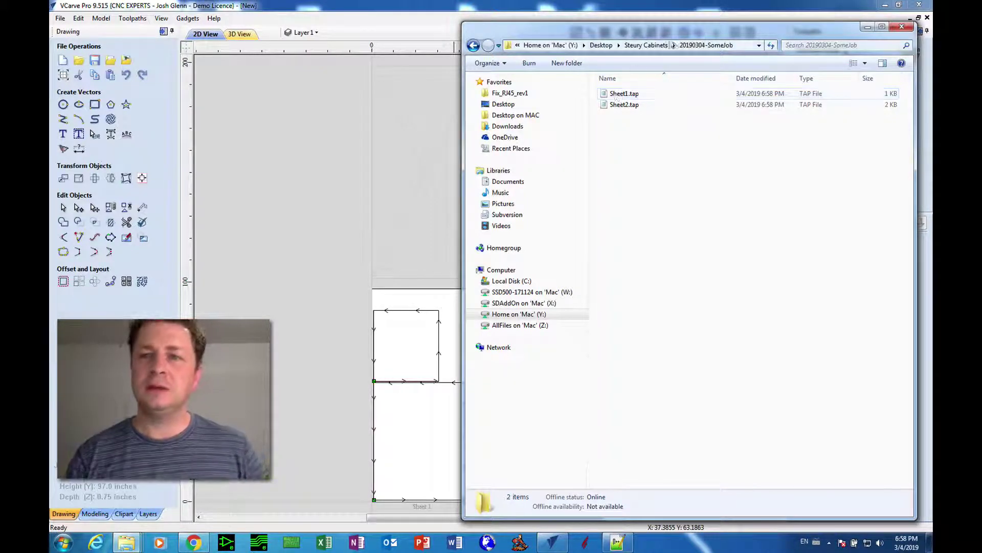
{"action": "key", "text": "alt+Tab"}
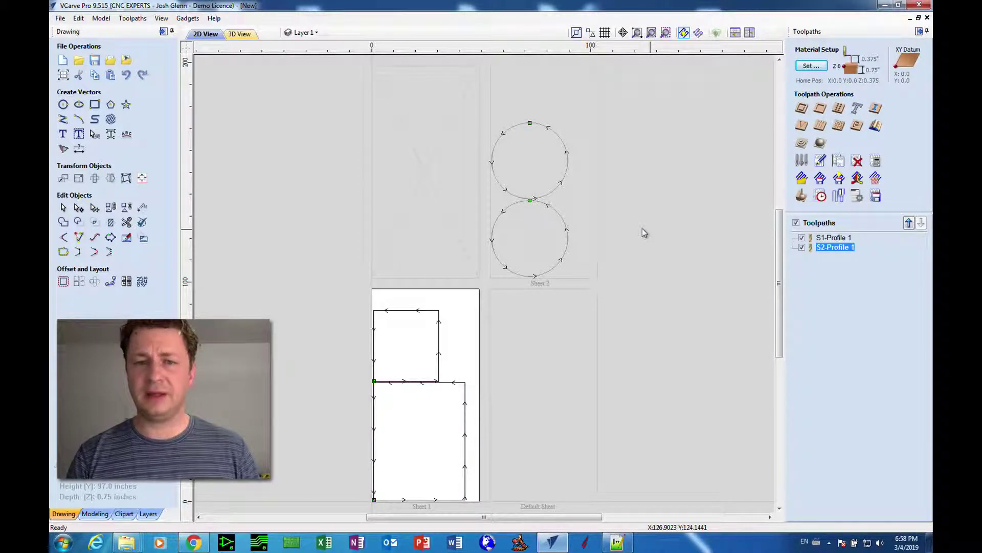
Reopen the Apply Template To All Sheets gadget, highlight its title, and cancel it
{"action": "left_click", "coordinate": [186, 19]}
{"action": "left_click", "coordinate": [230, 66]}
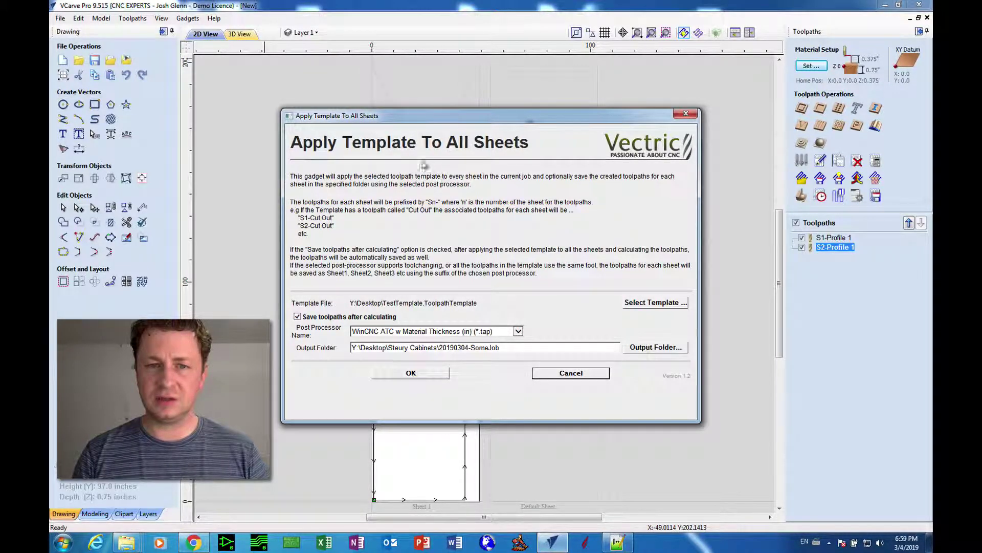
{"action": "left_click_drag", "start_coordinate": [290, 138], "coordinate": [525, 143]}
{"action": "left_click", "coordinate": [540, 257]}
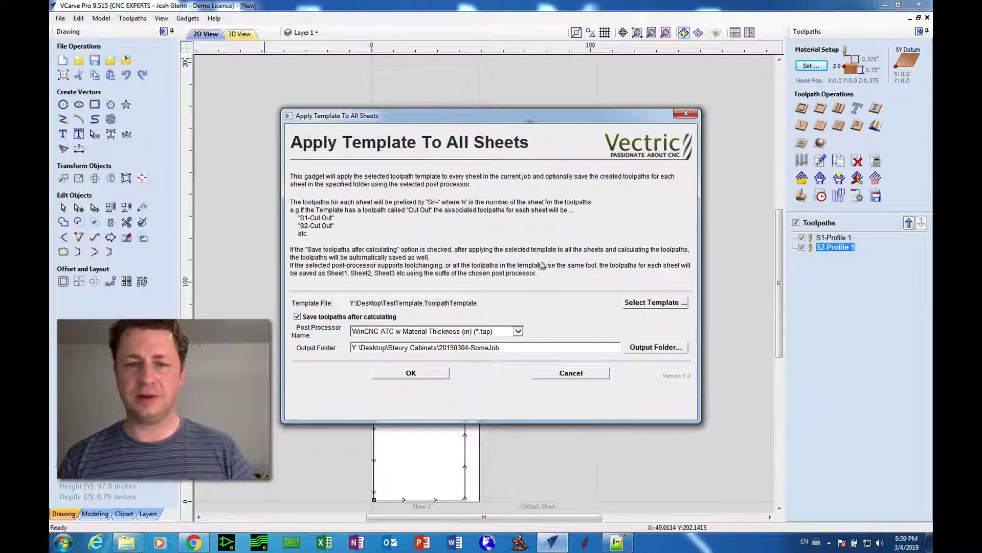
{"action": "left_click", "coordinate": [542, 374]}
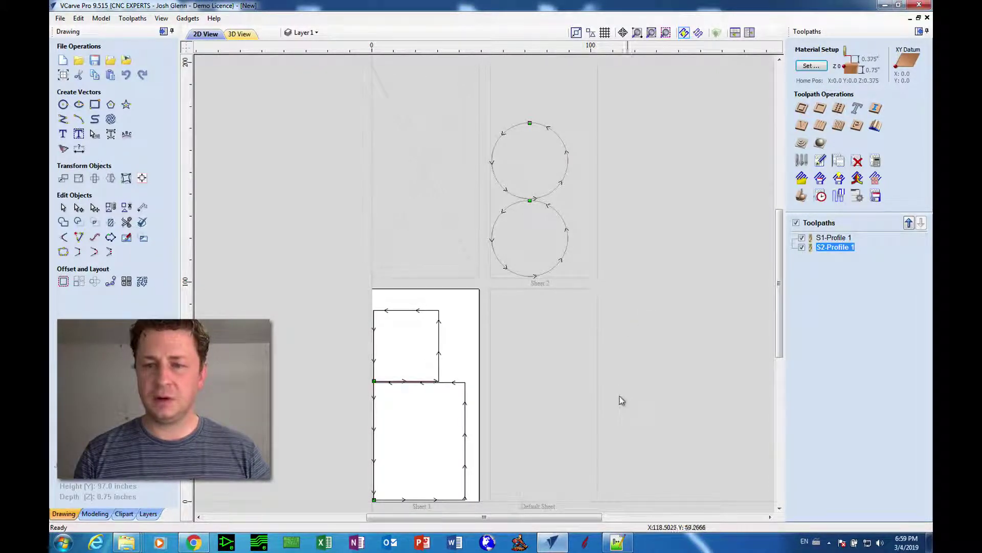
Delete every toolpath through S2-Profile 1's Delete > Delete All
{"action": "right_click", "coordinate": [820, 249]}
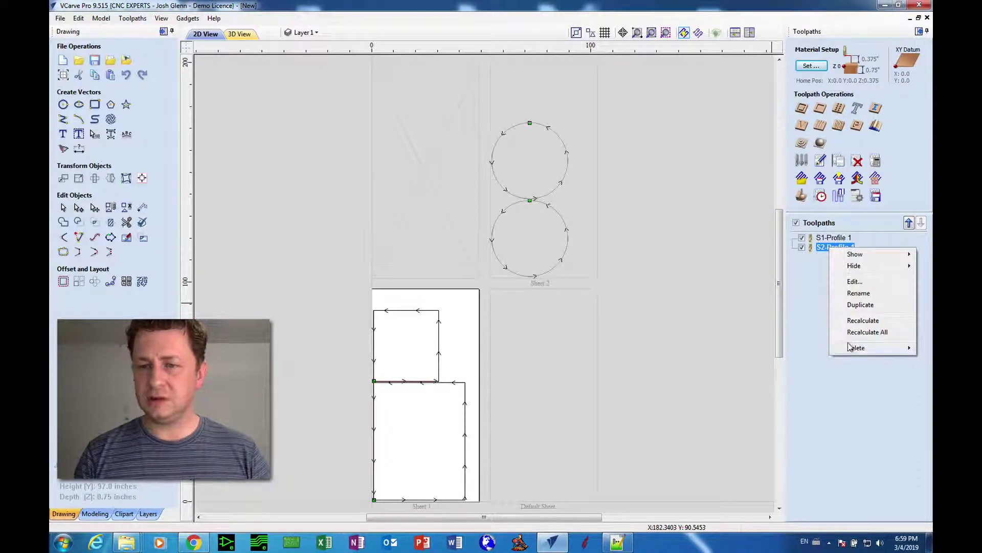
{"action": "mouse_move", "coordinate": [851, 347]}
{"action": "left_click", "coordinate": [767, 383]}
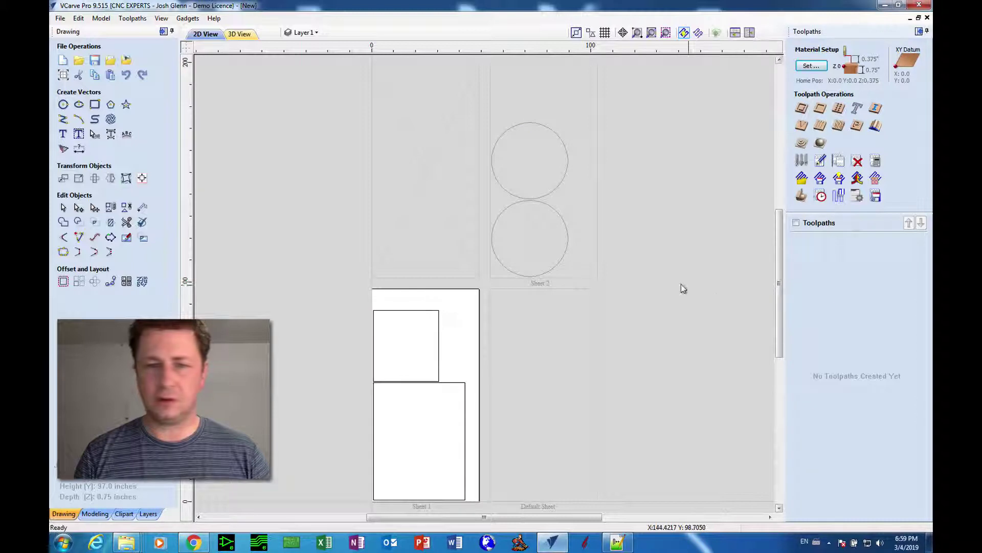